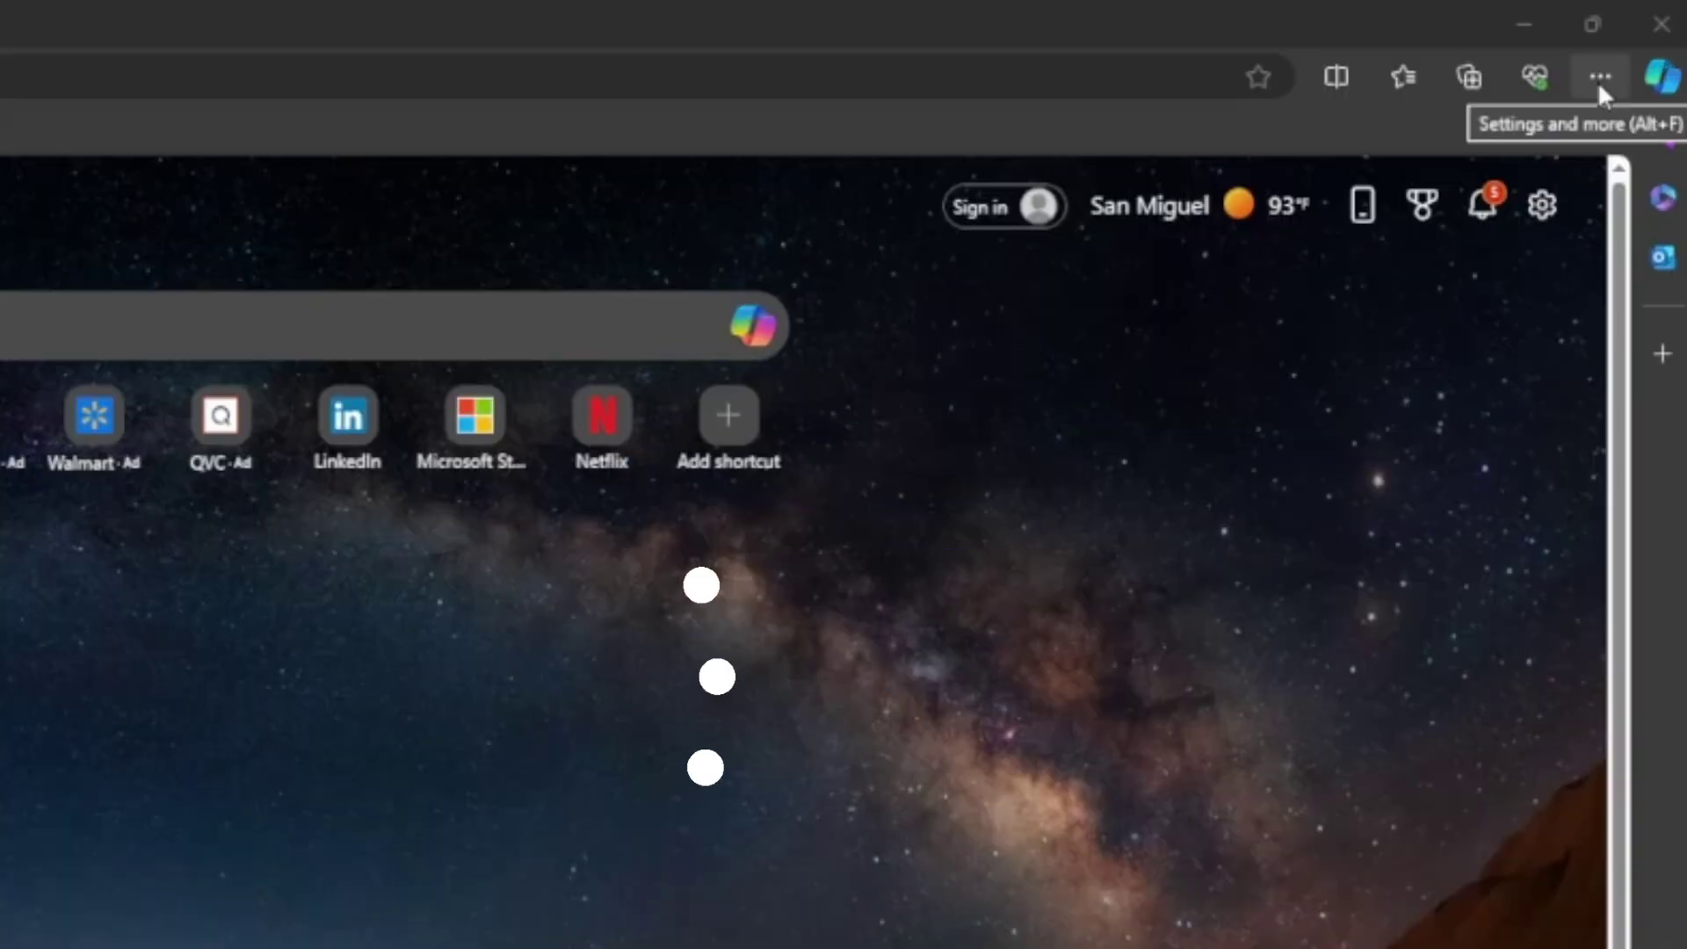
# - Open Edge's Settings page from the Settings and more (...) menu
pyautogui.click(1598, 80)
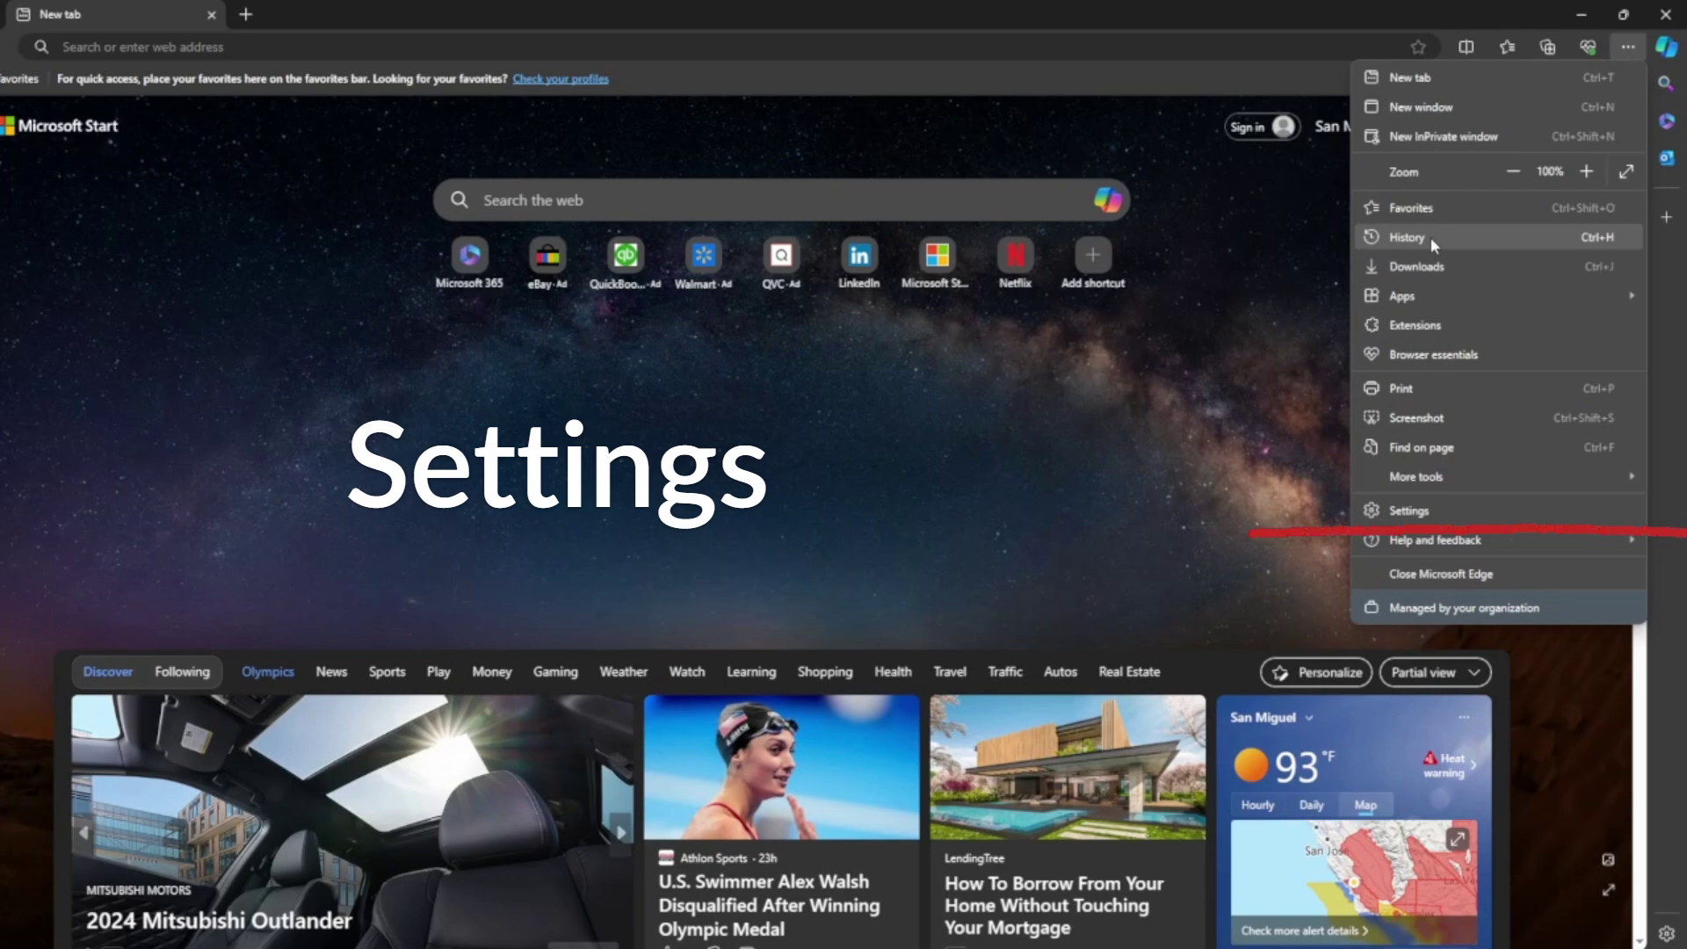
pyautogui.click(1433, 518)
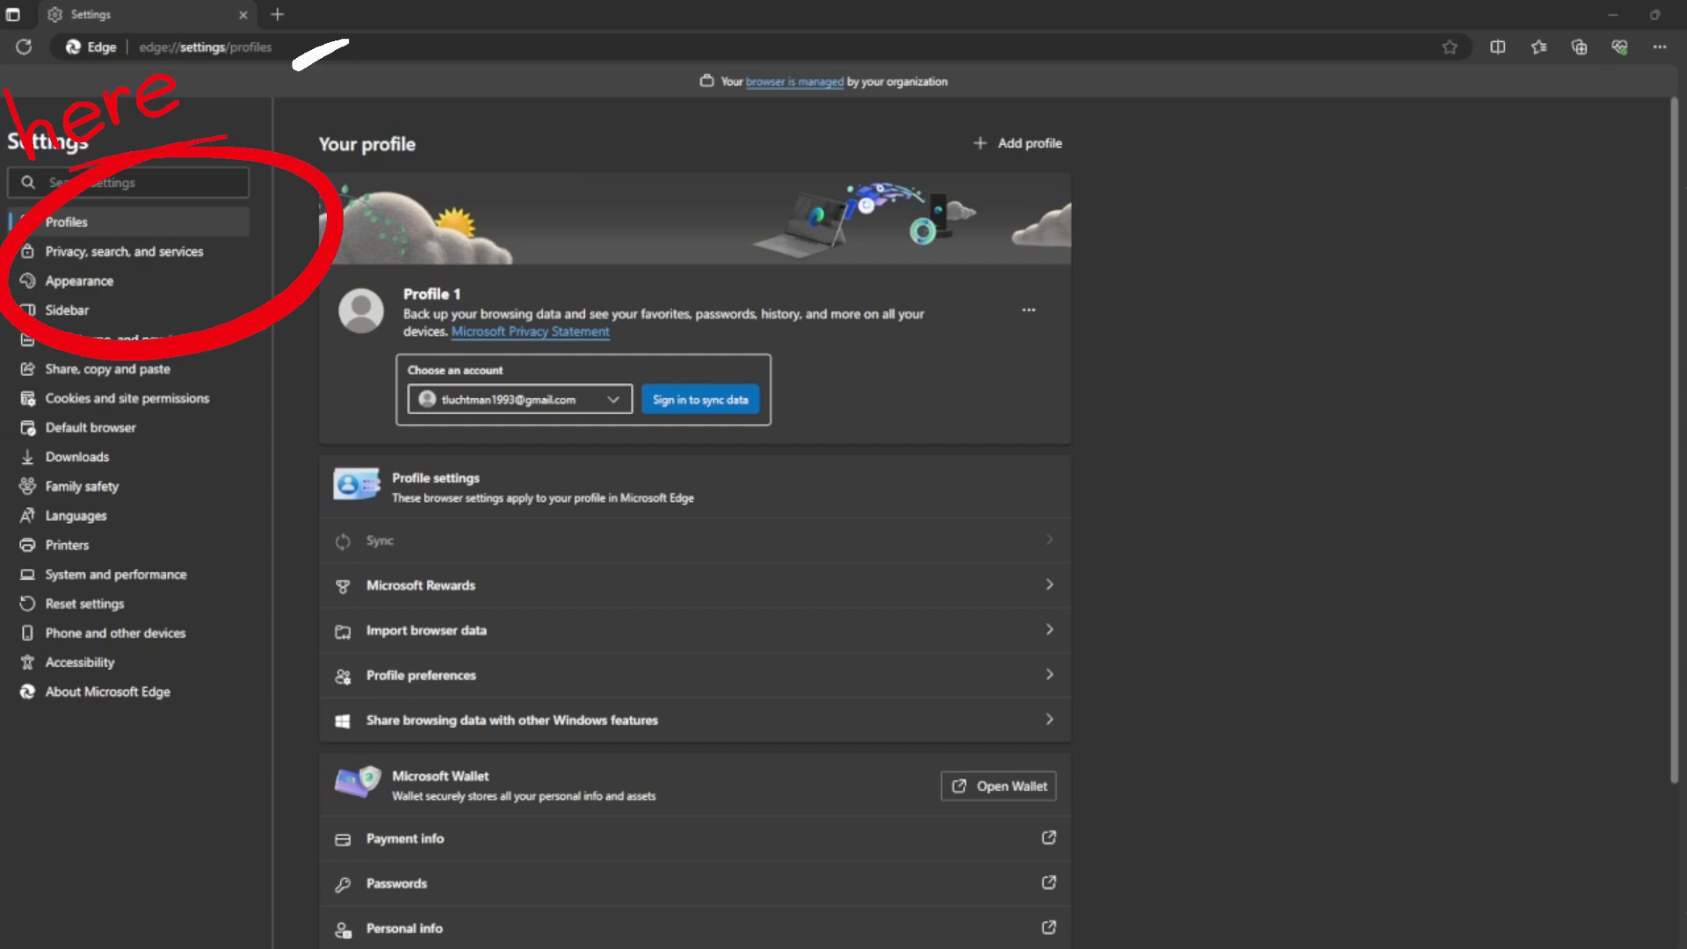
pyautogui.press('Escape')
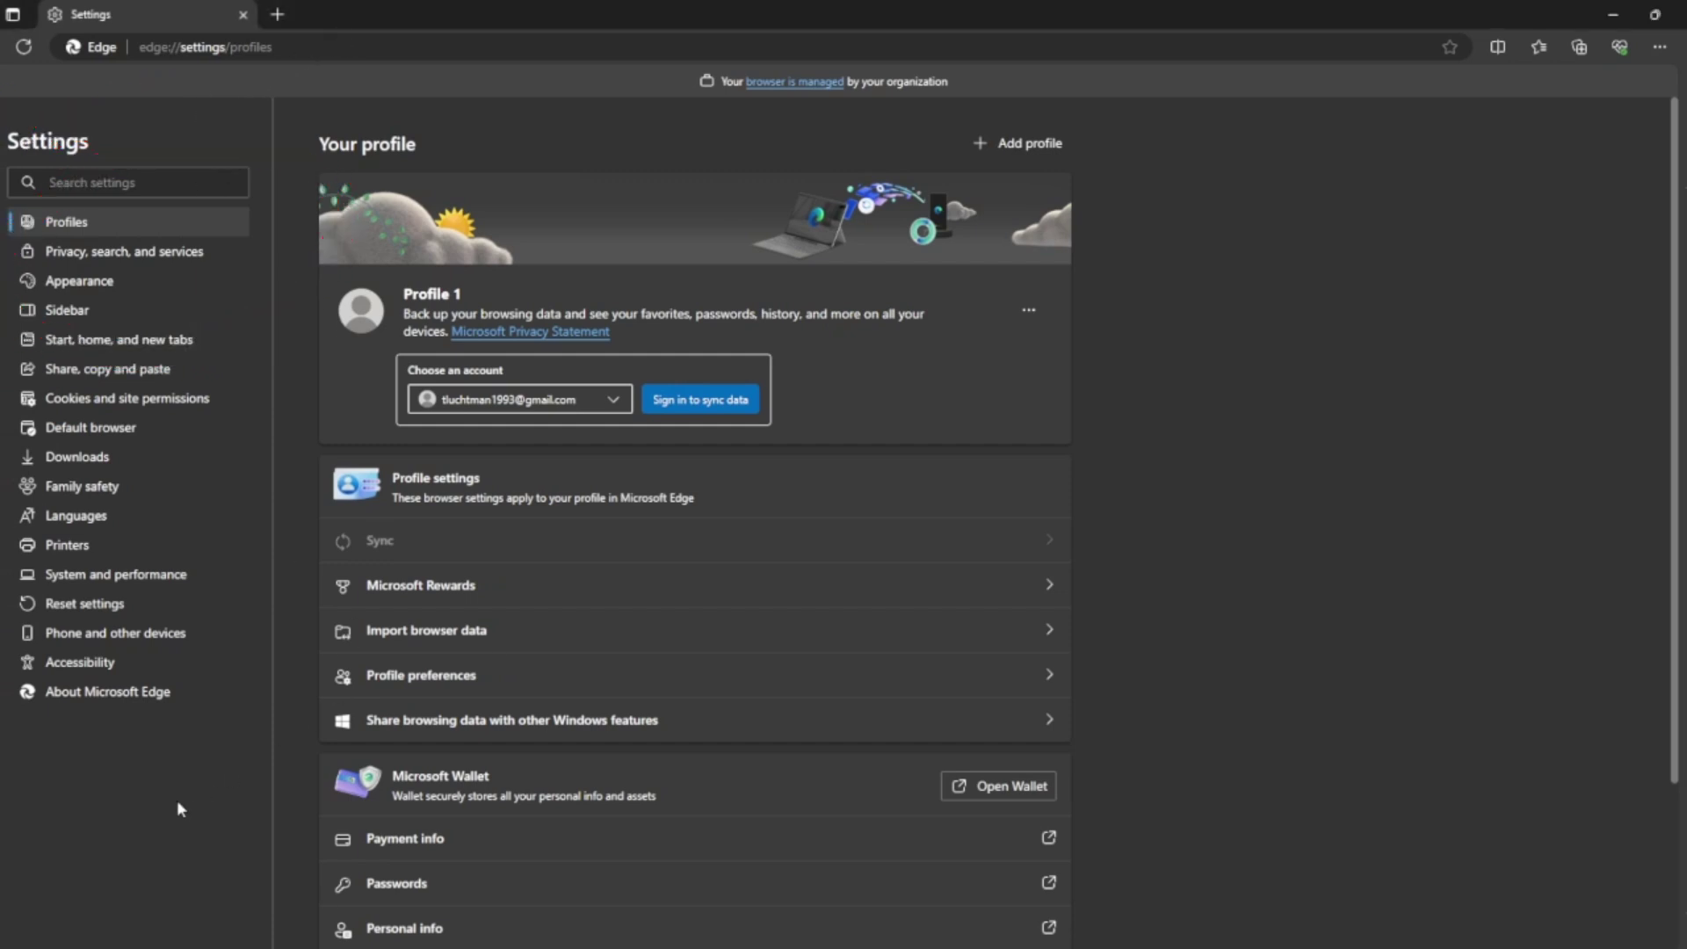
# - Under Privacy, search, and services, clear only Edge's browsing history for All time
pyautogui.click(106, 256)
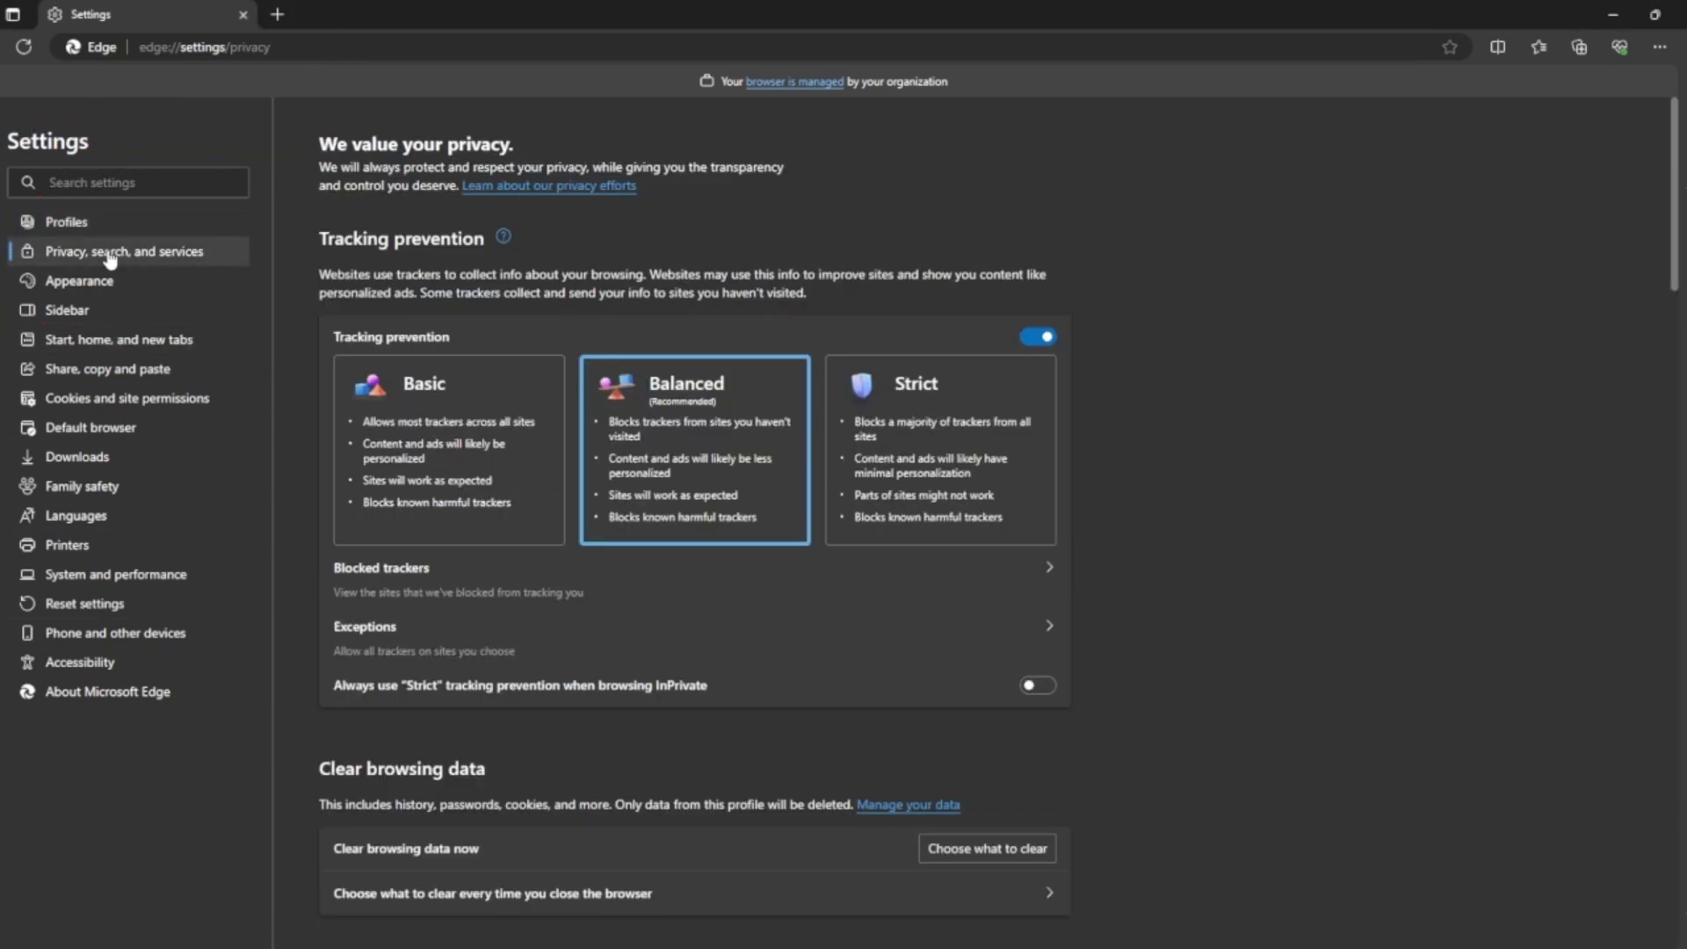
pyautogui.click(1051, 854)
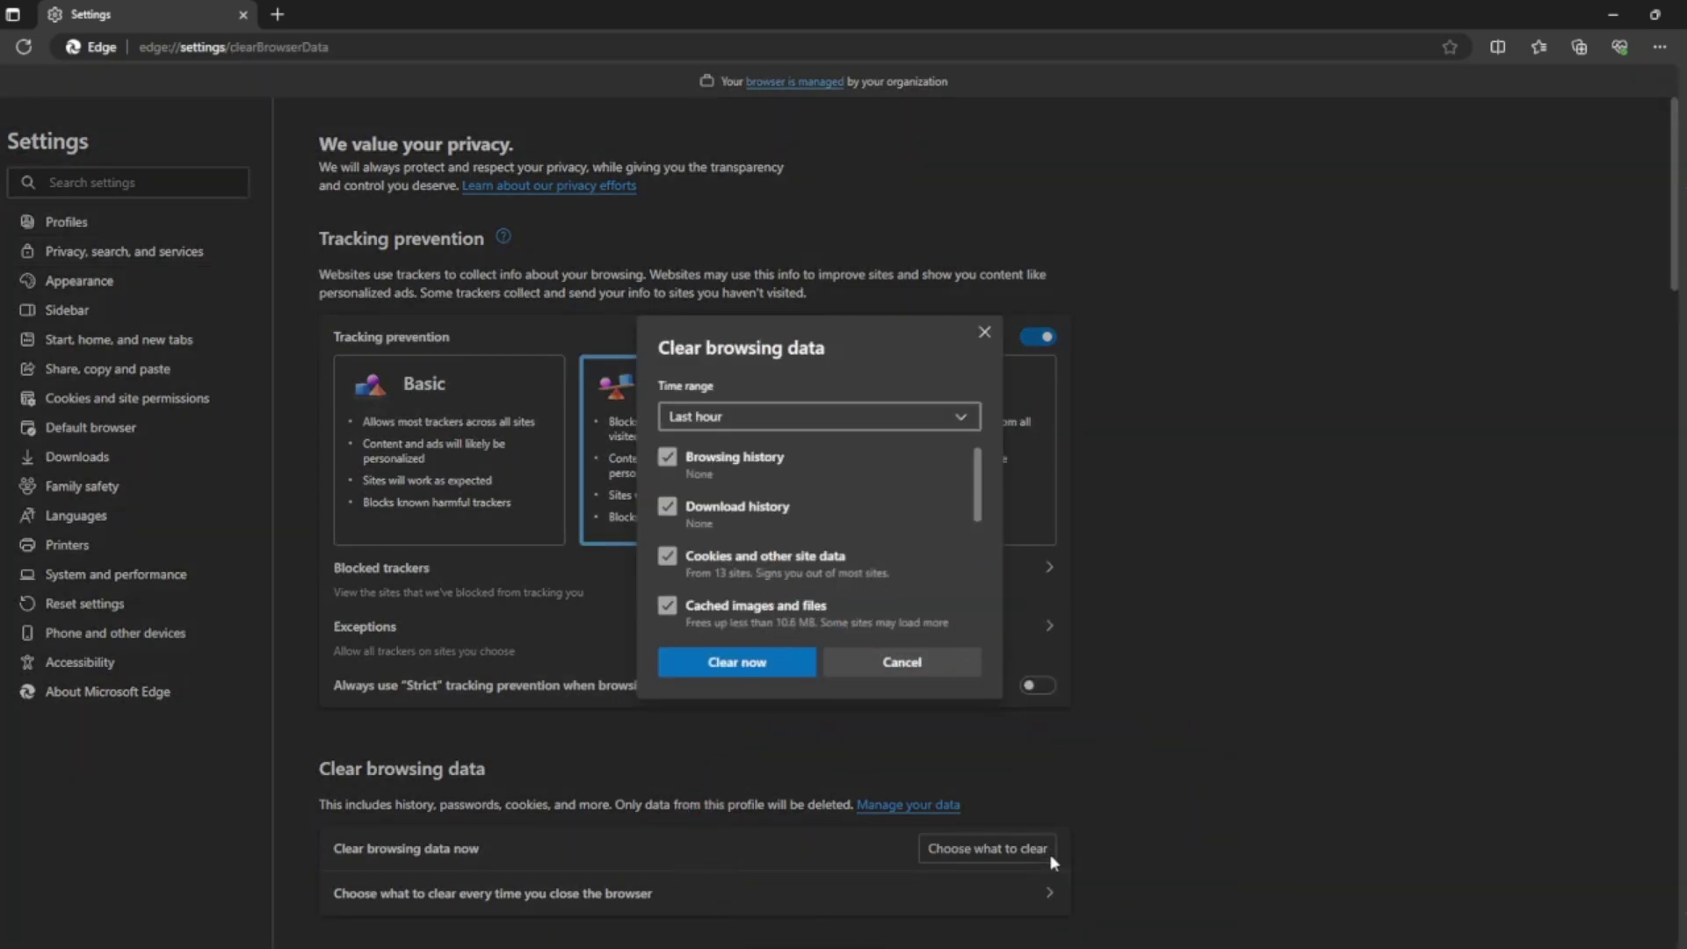
pyautogui.click(673, 517)
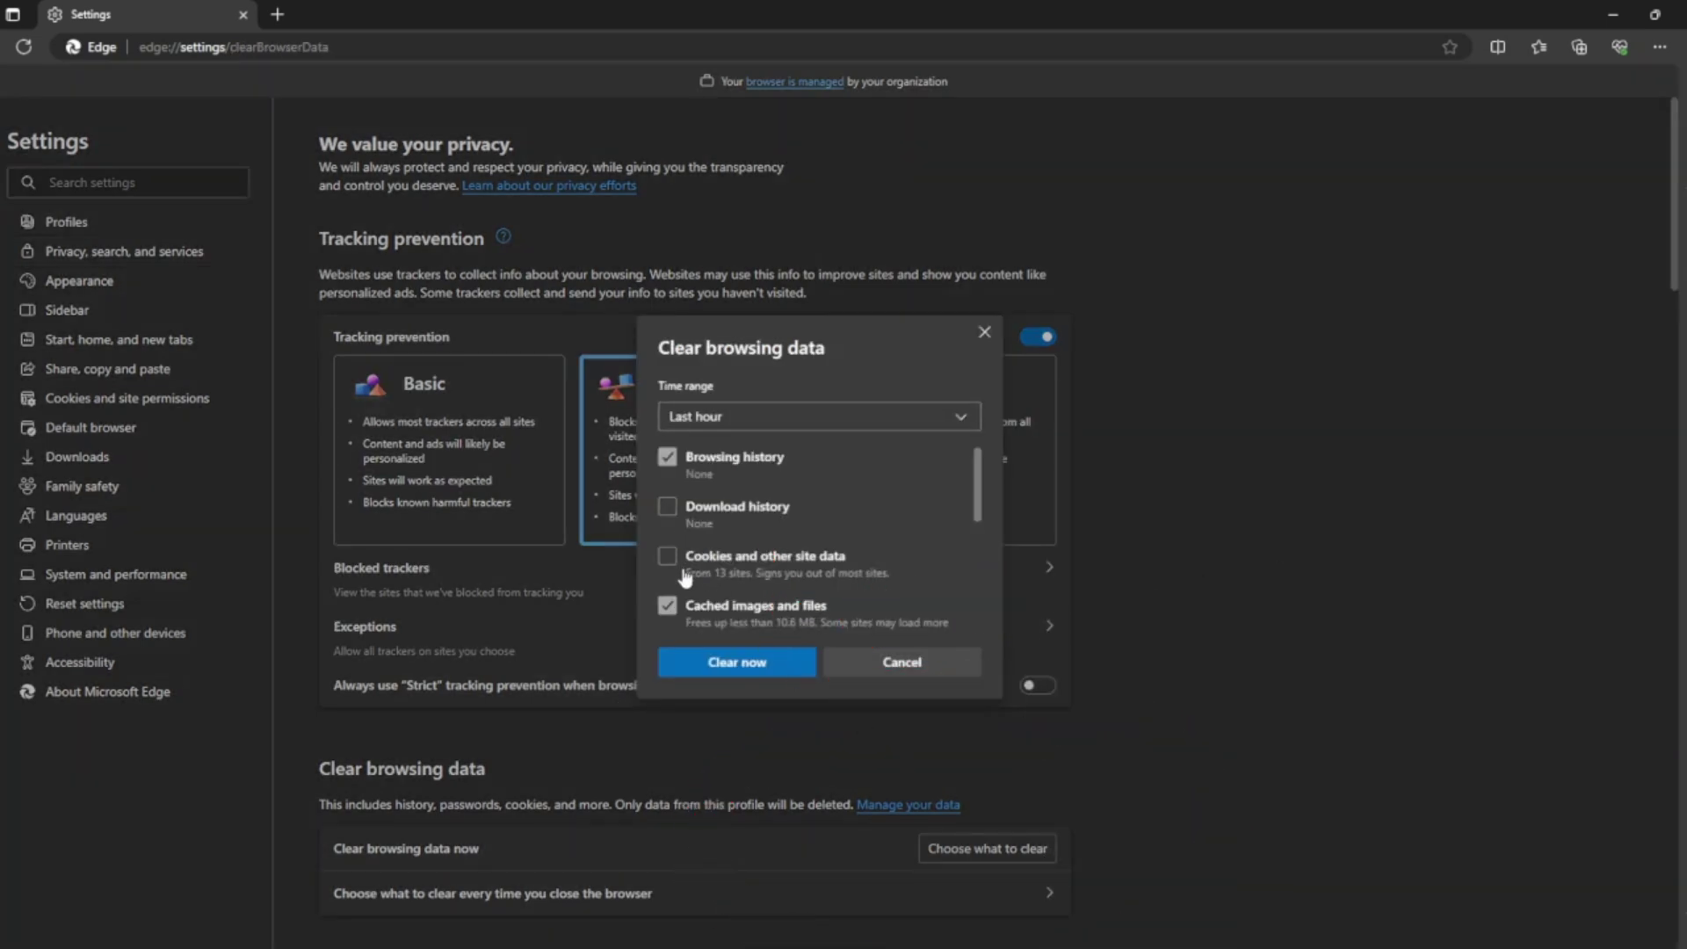
pyautogui.moveTo(978, 511); pyautogui.dragTo(957, 485)
pyautogui.click(949, 420)
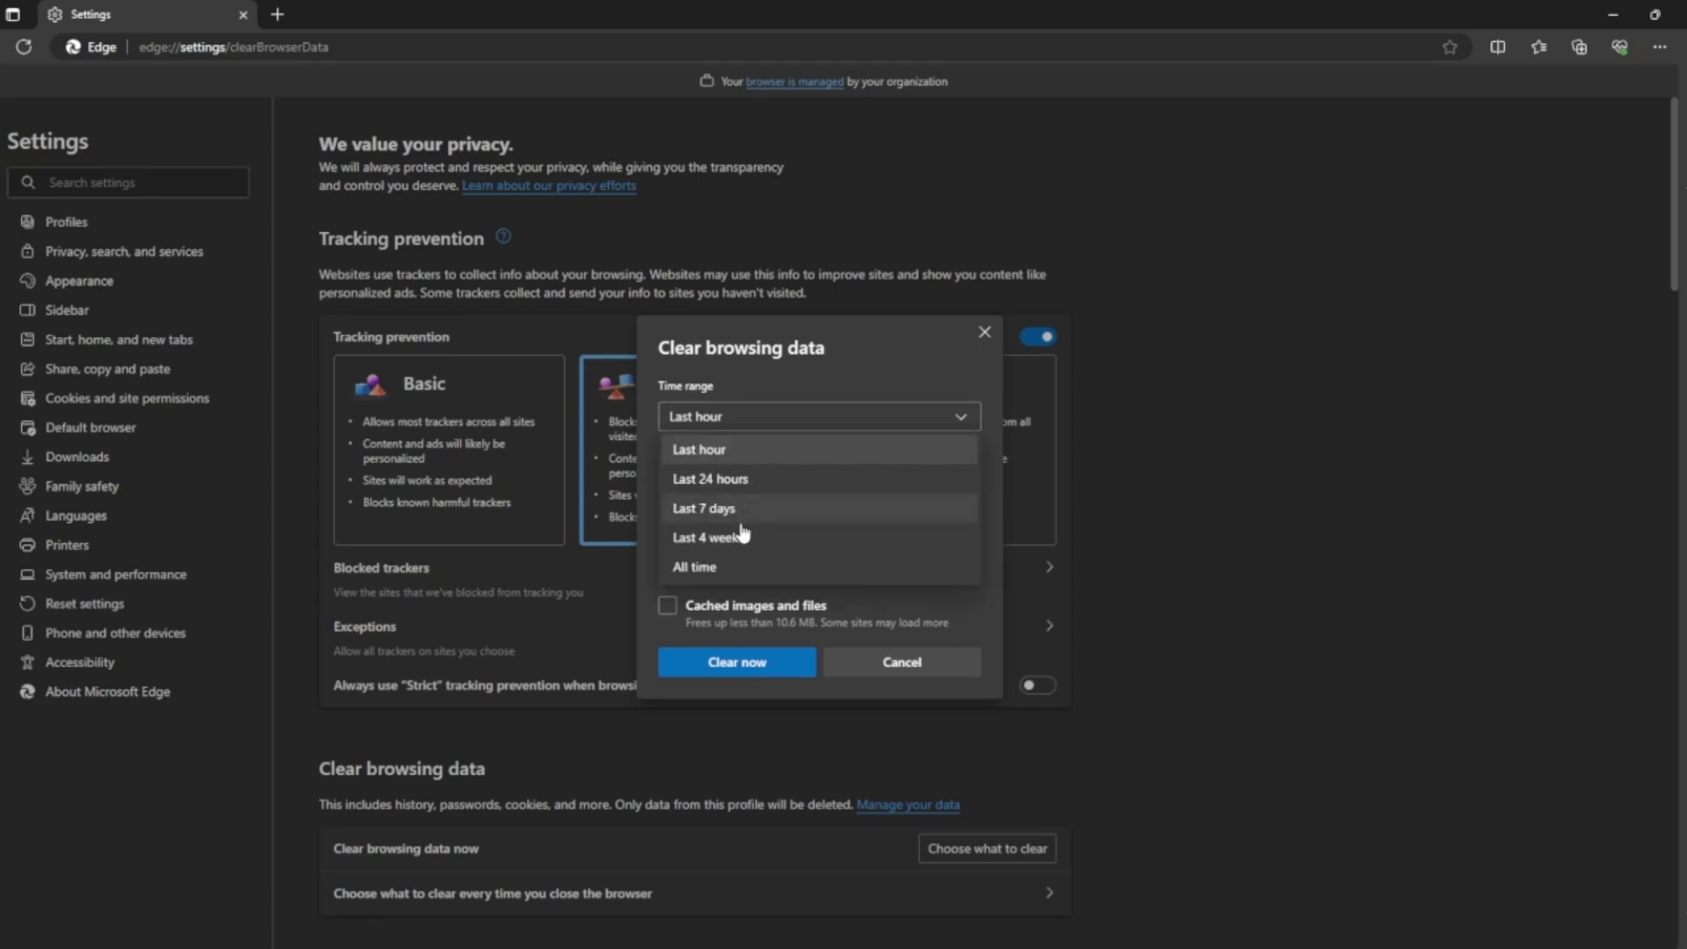
pyautogui.click(777, 567)
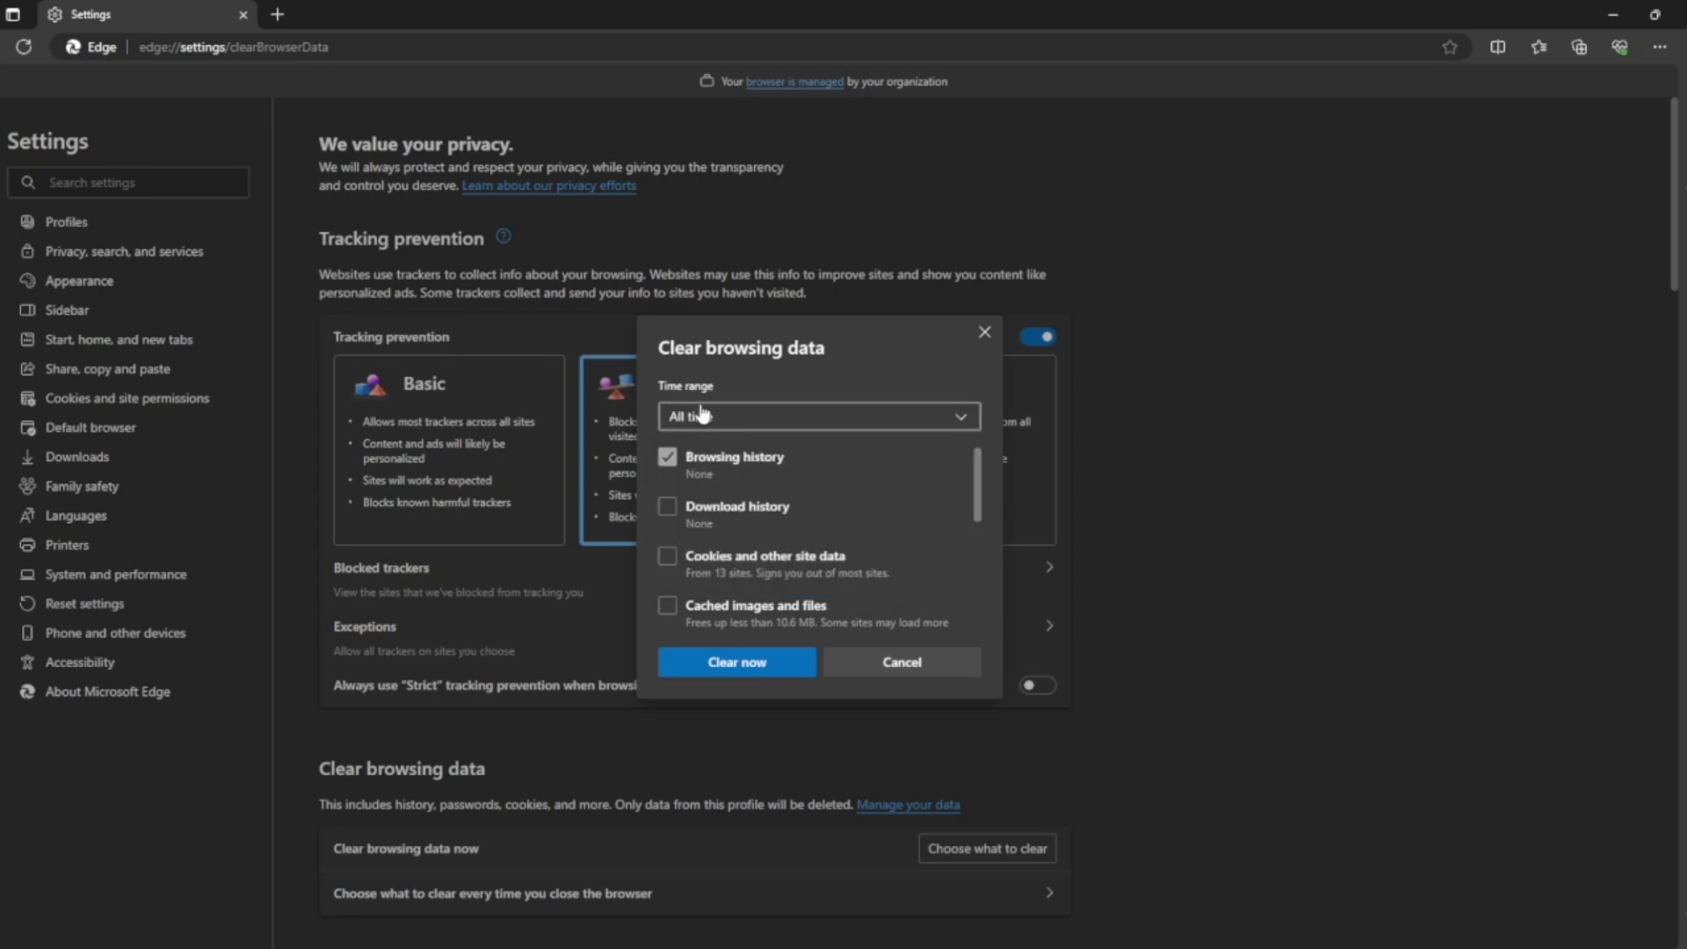
pyautogui.click(772, 671)
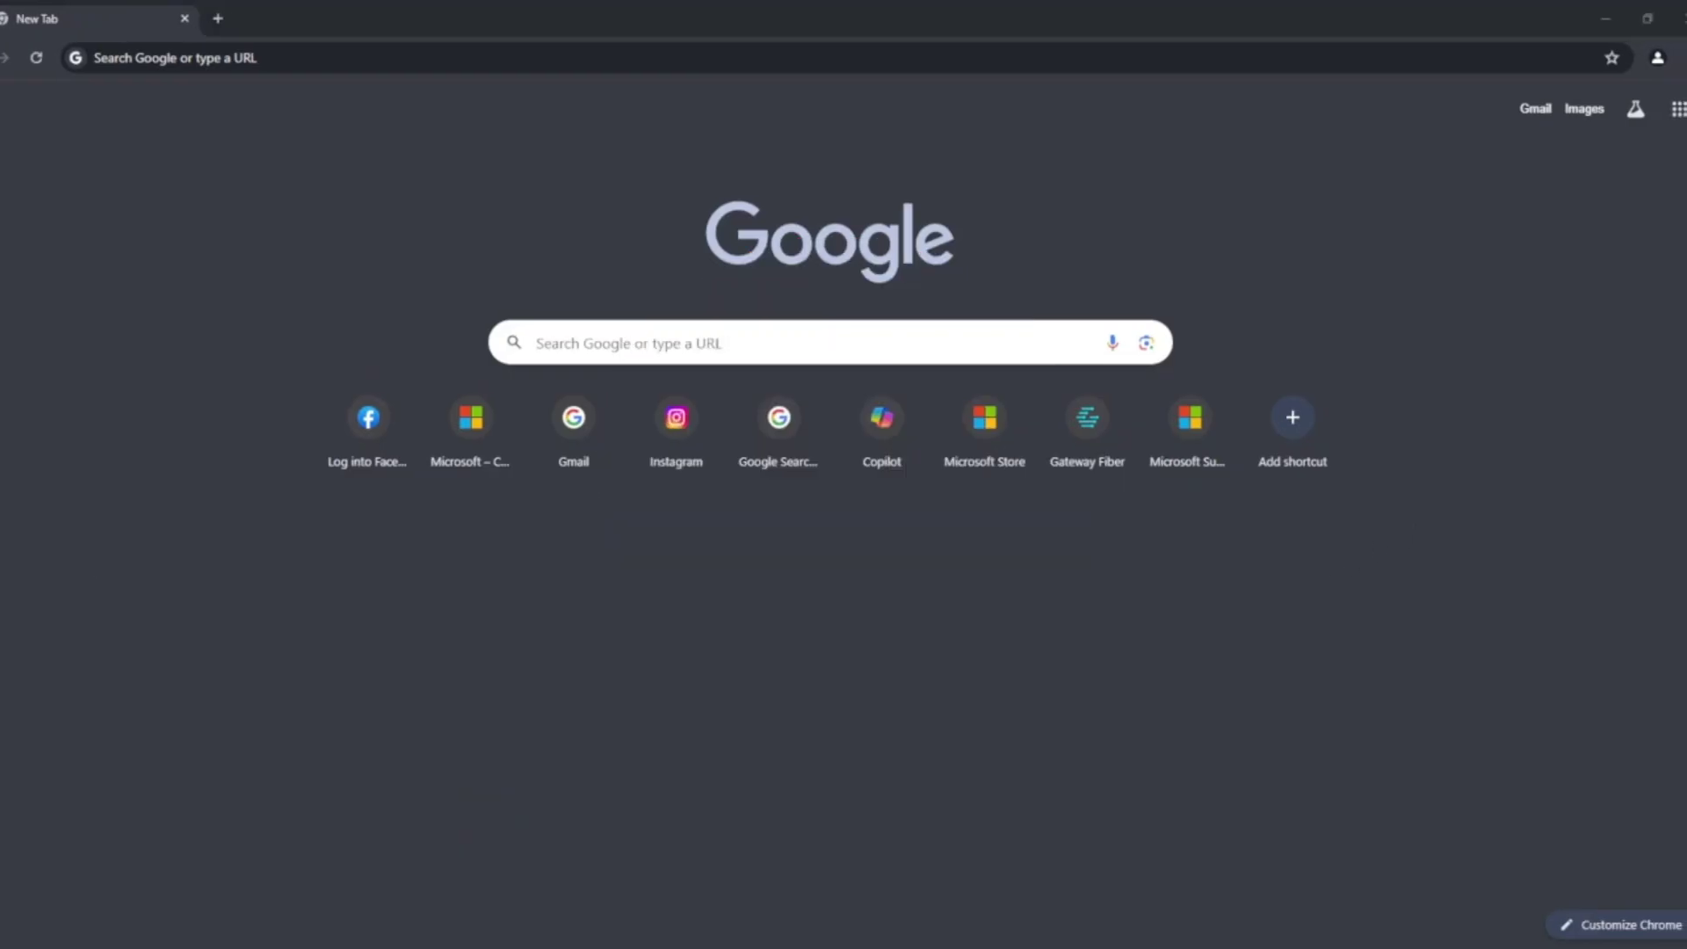
# - Open Chrome's Clear browsing data dialog via Settings > Privacy and security
pyautogui.click(1668, 57)
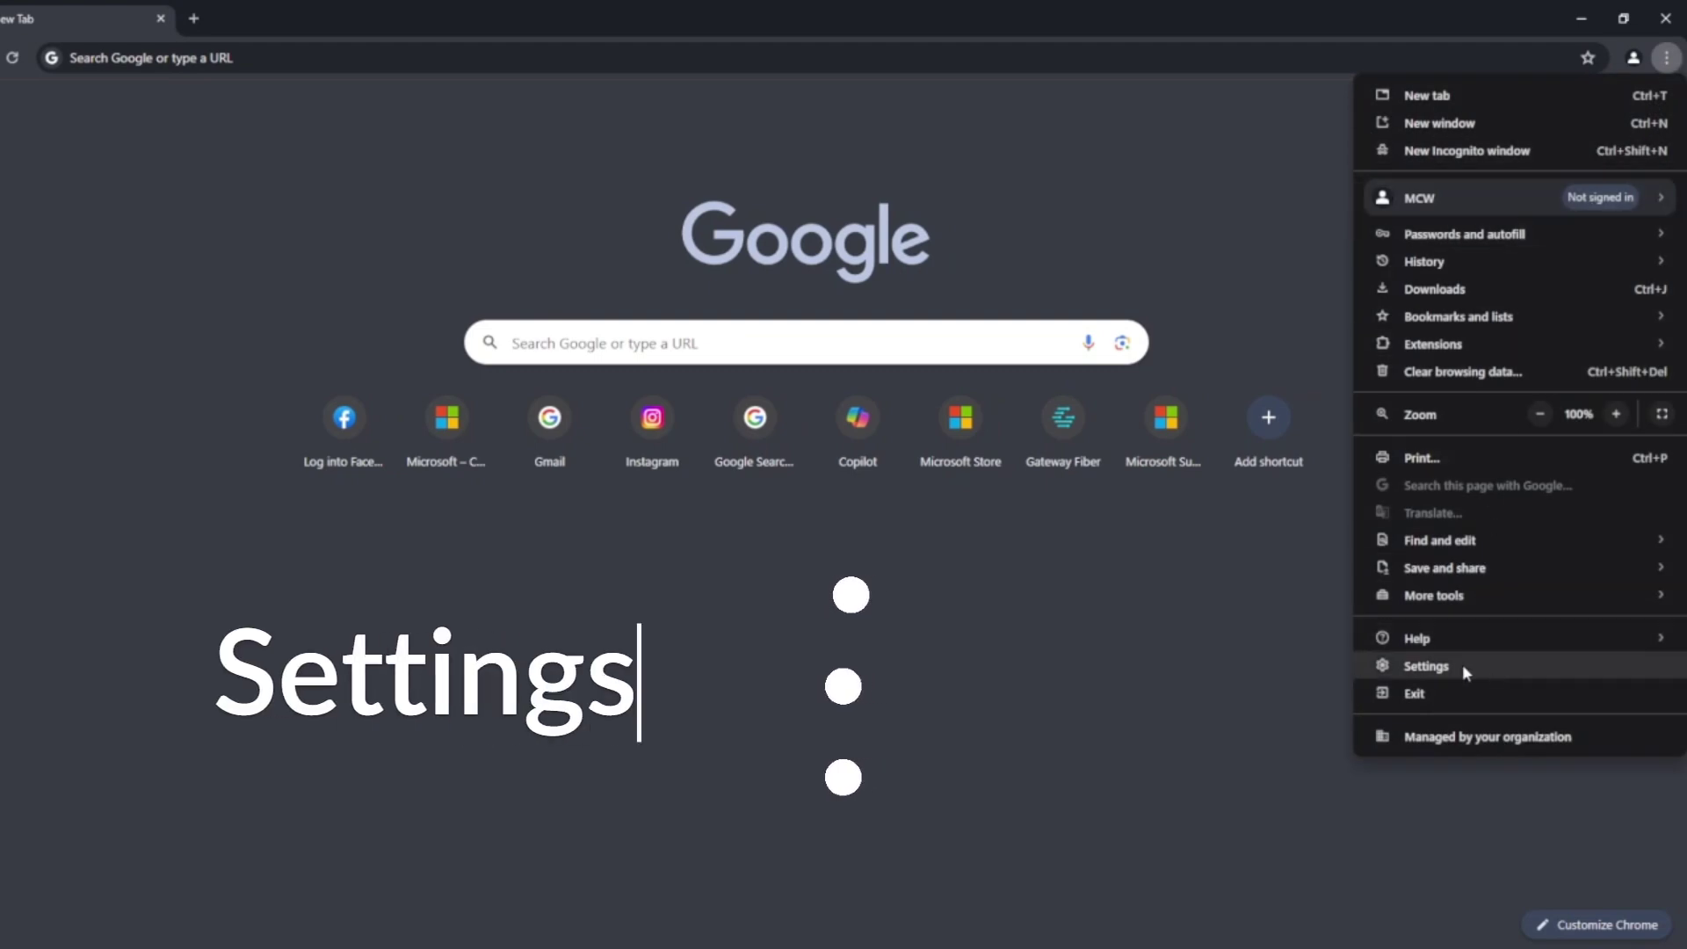
pyautogui.click(1422, 666)
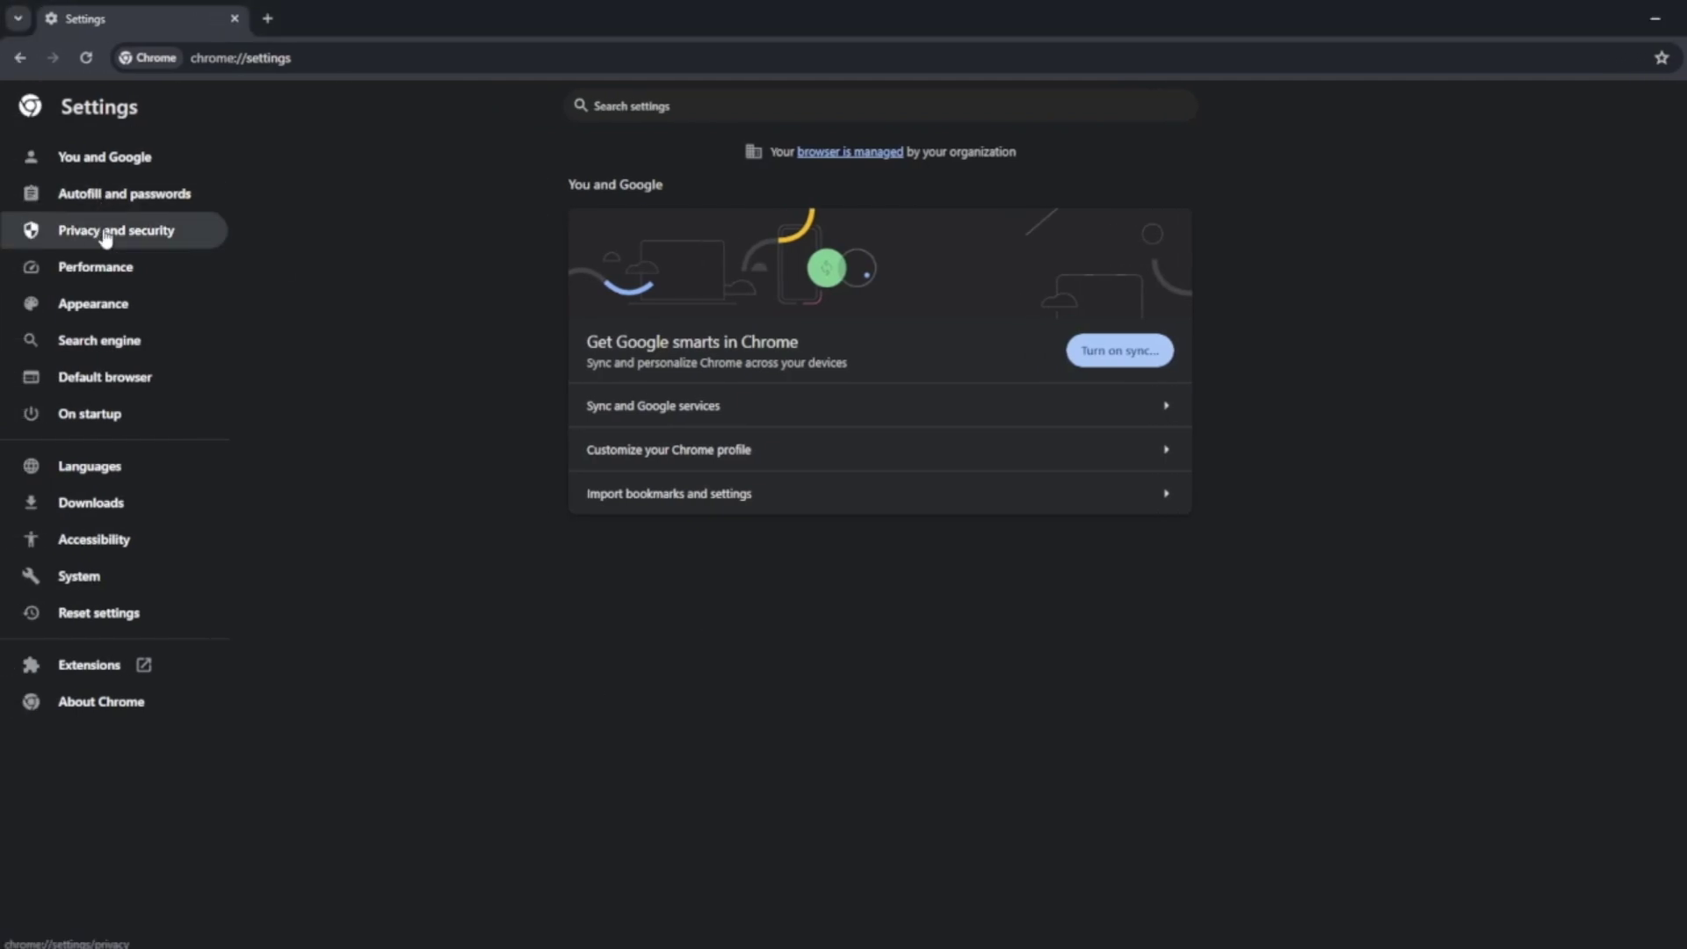
pyautogui.click(130, 244)
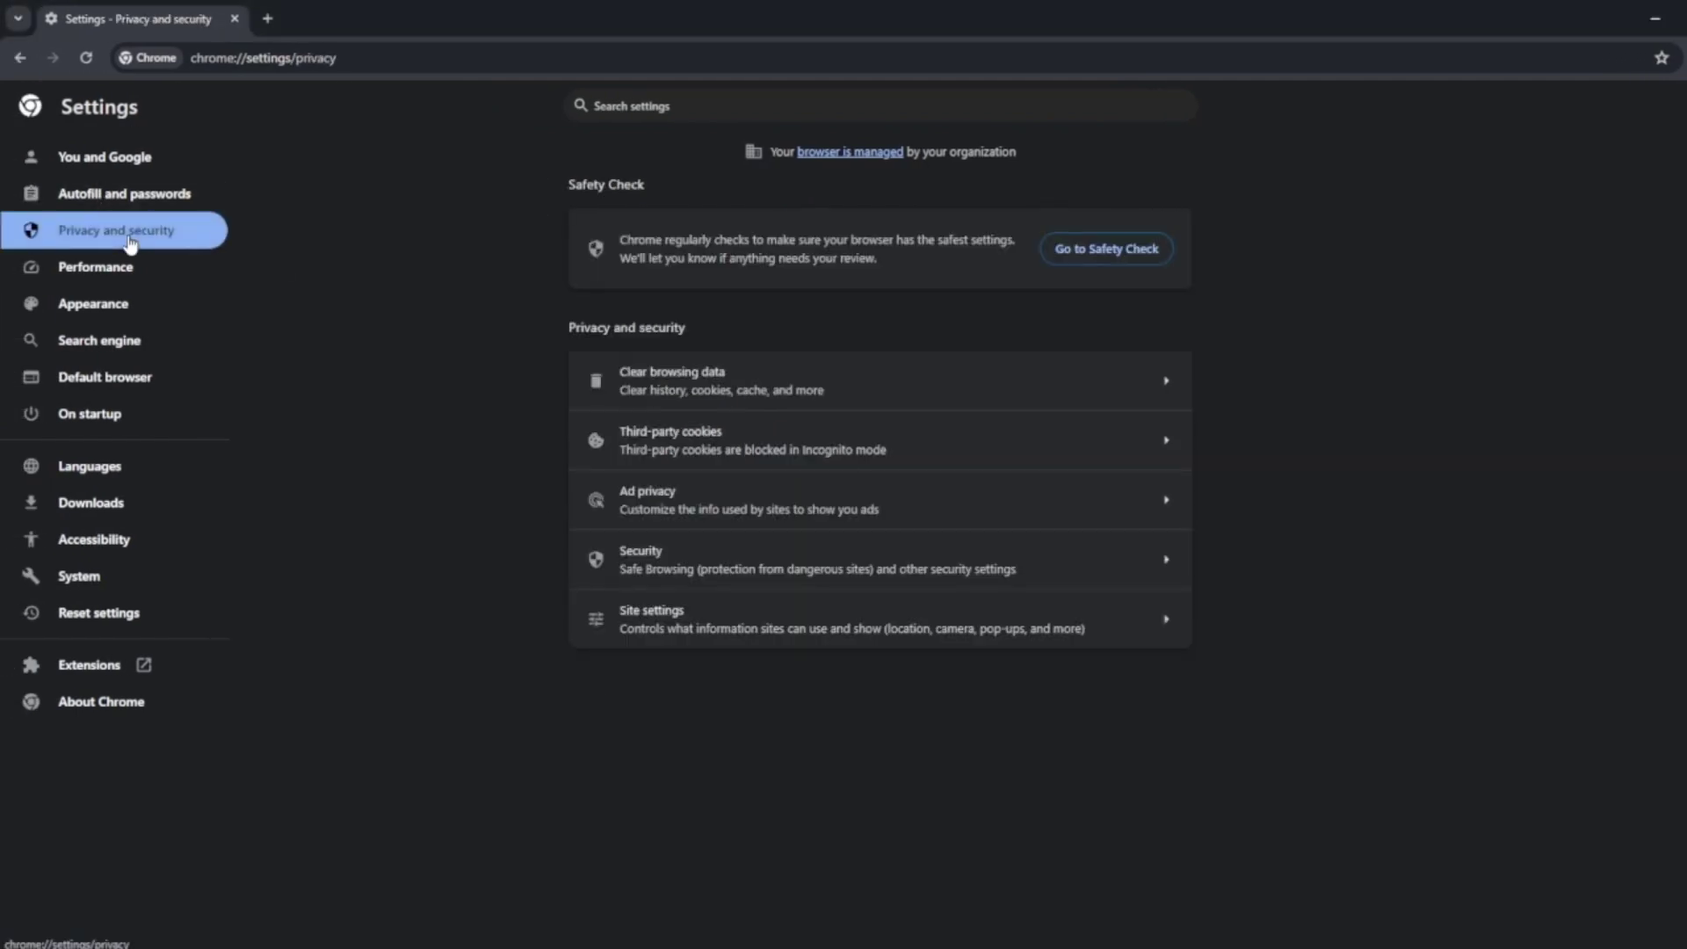
pyautogui.click(815, 406)
# - Clear browsing history for All time, keeping cookies and cached images and files
pyautogui.click(671, 504)
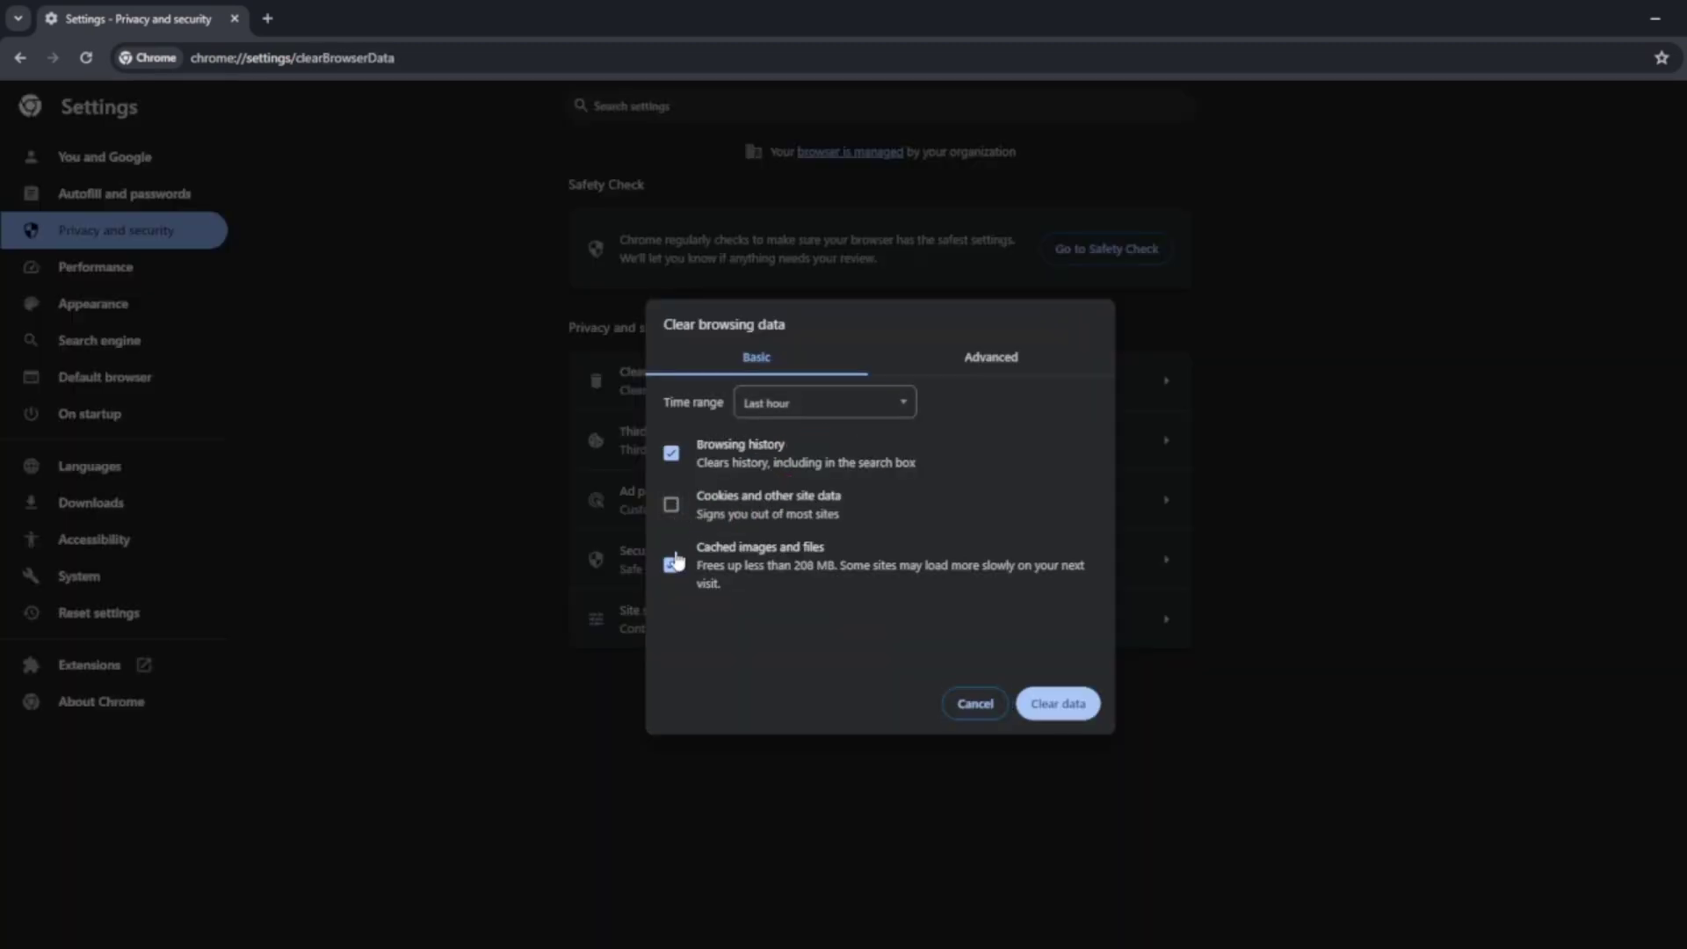
pyautogui.click(892, 404)
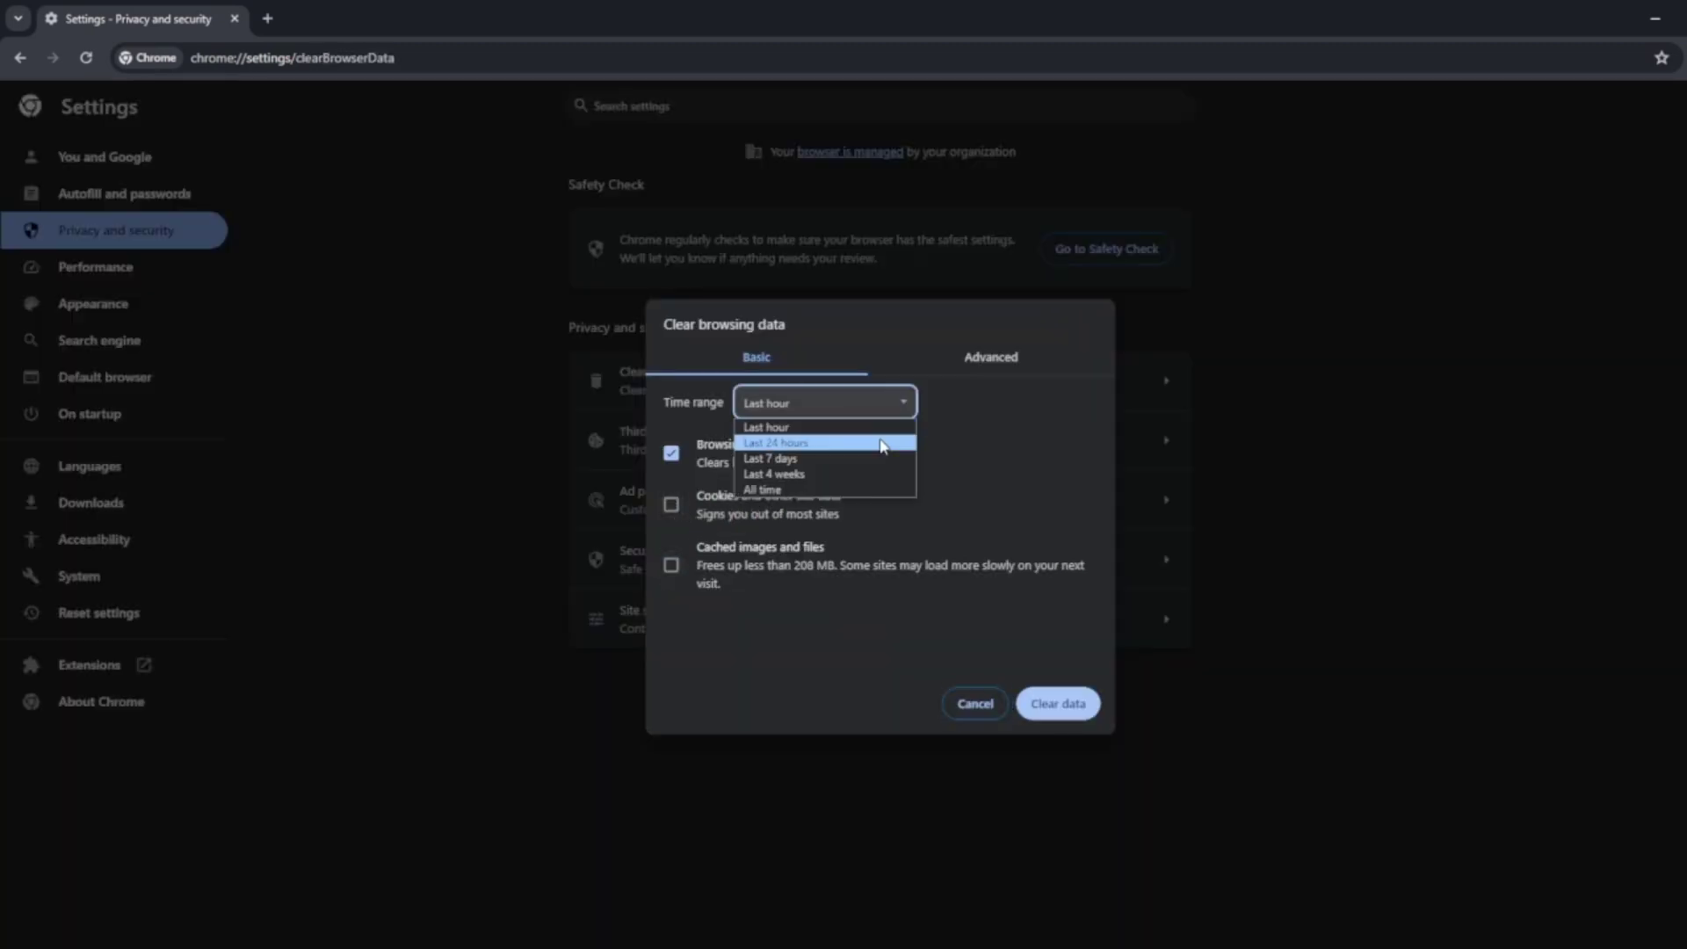
pyautogui.click(885, 490)
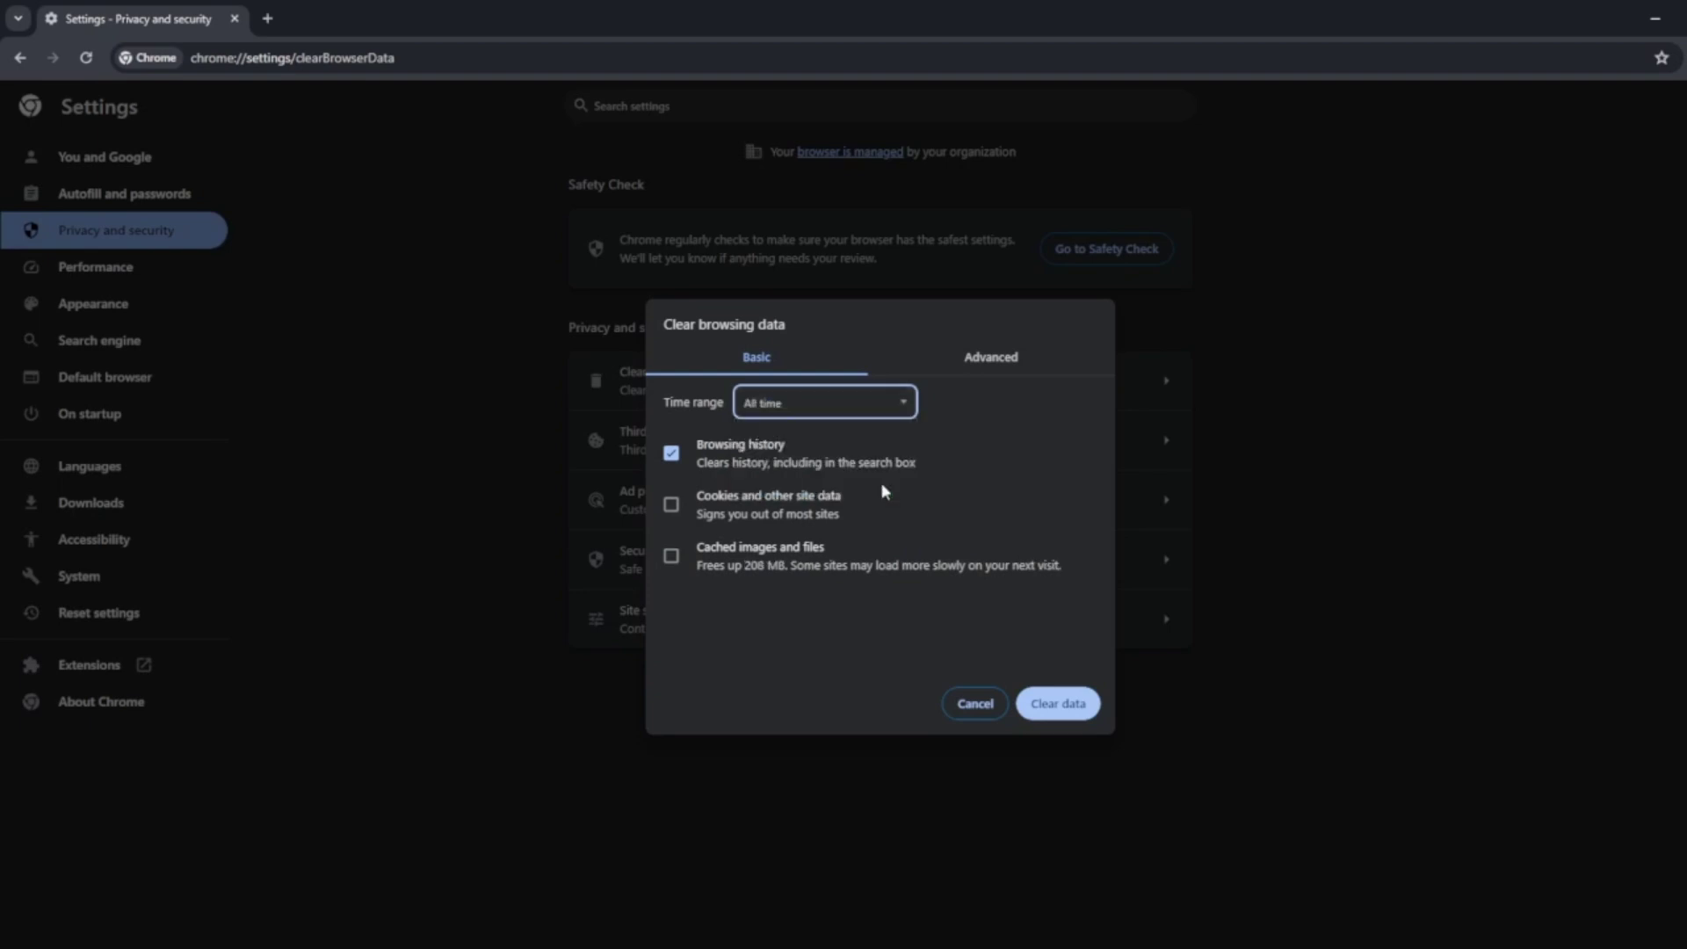
pyautogui.click(1040, 703)
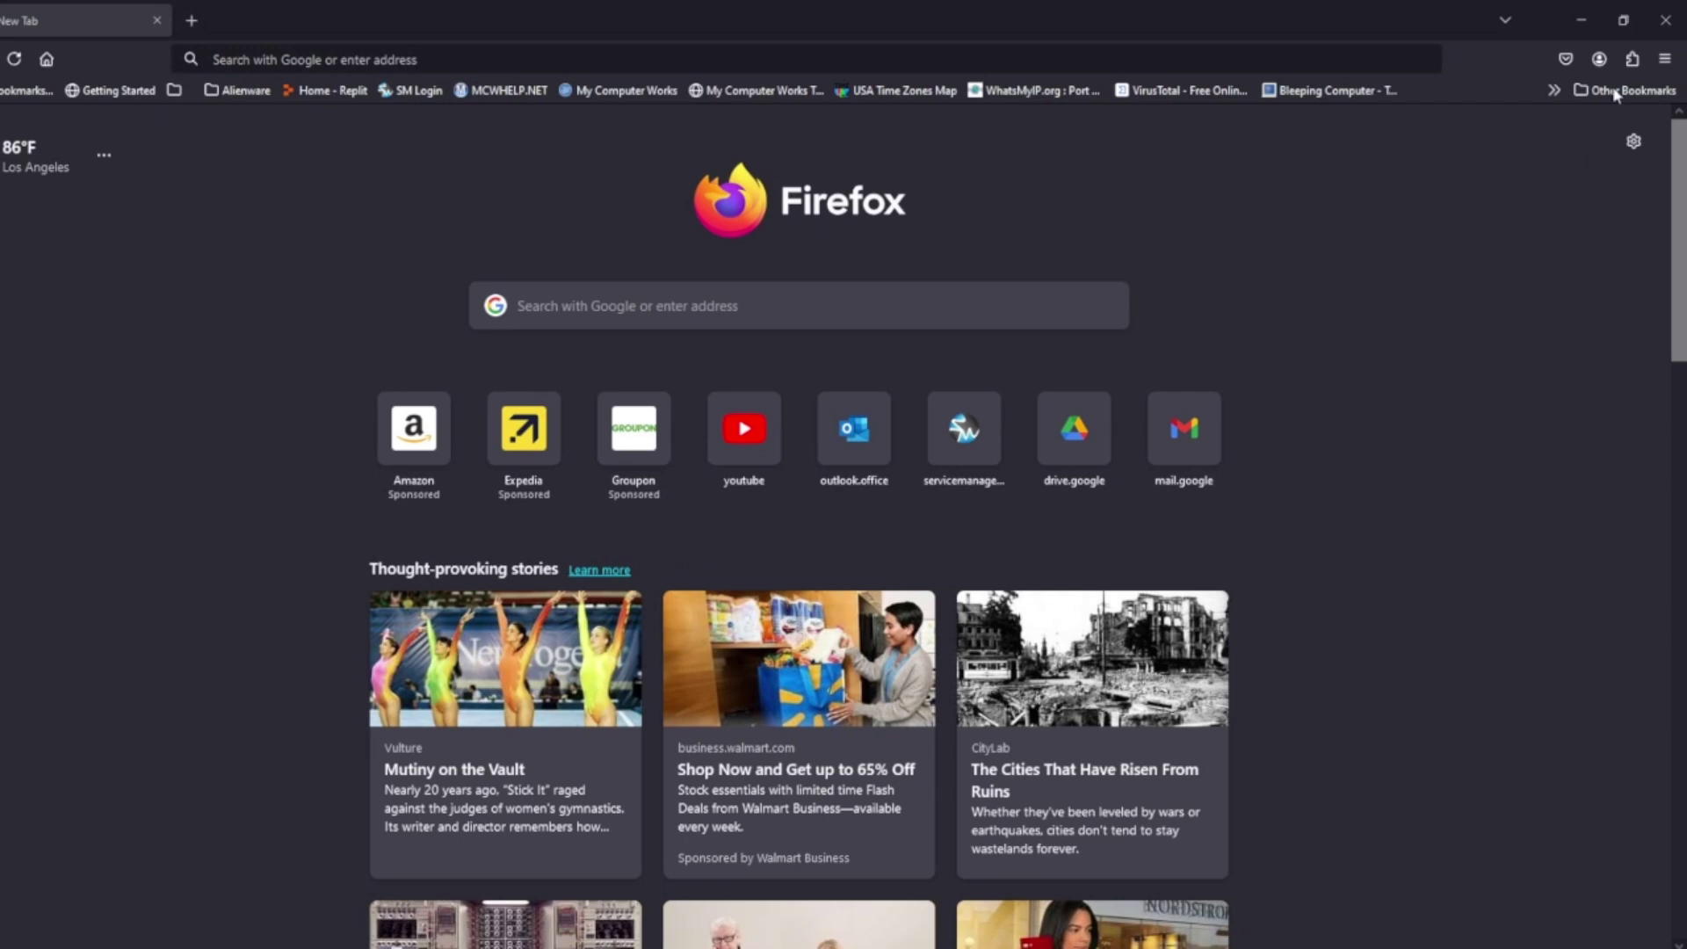
# - Open Firefox Settings on Privacy & Security and scroll down to the History section
pyautogui.click(1674, 61)
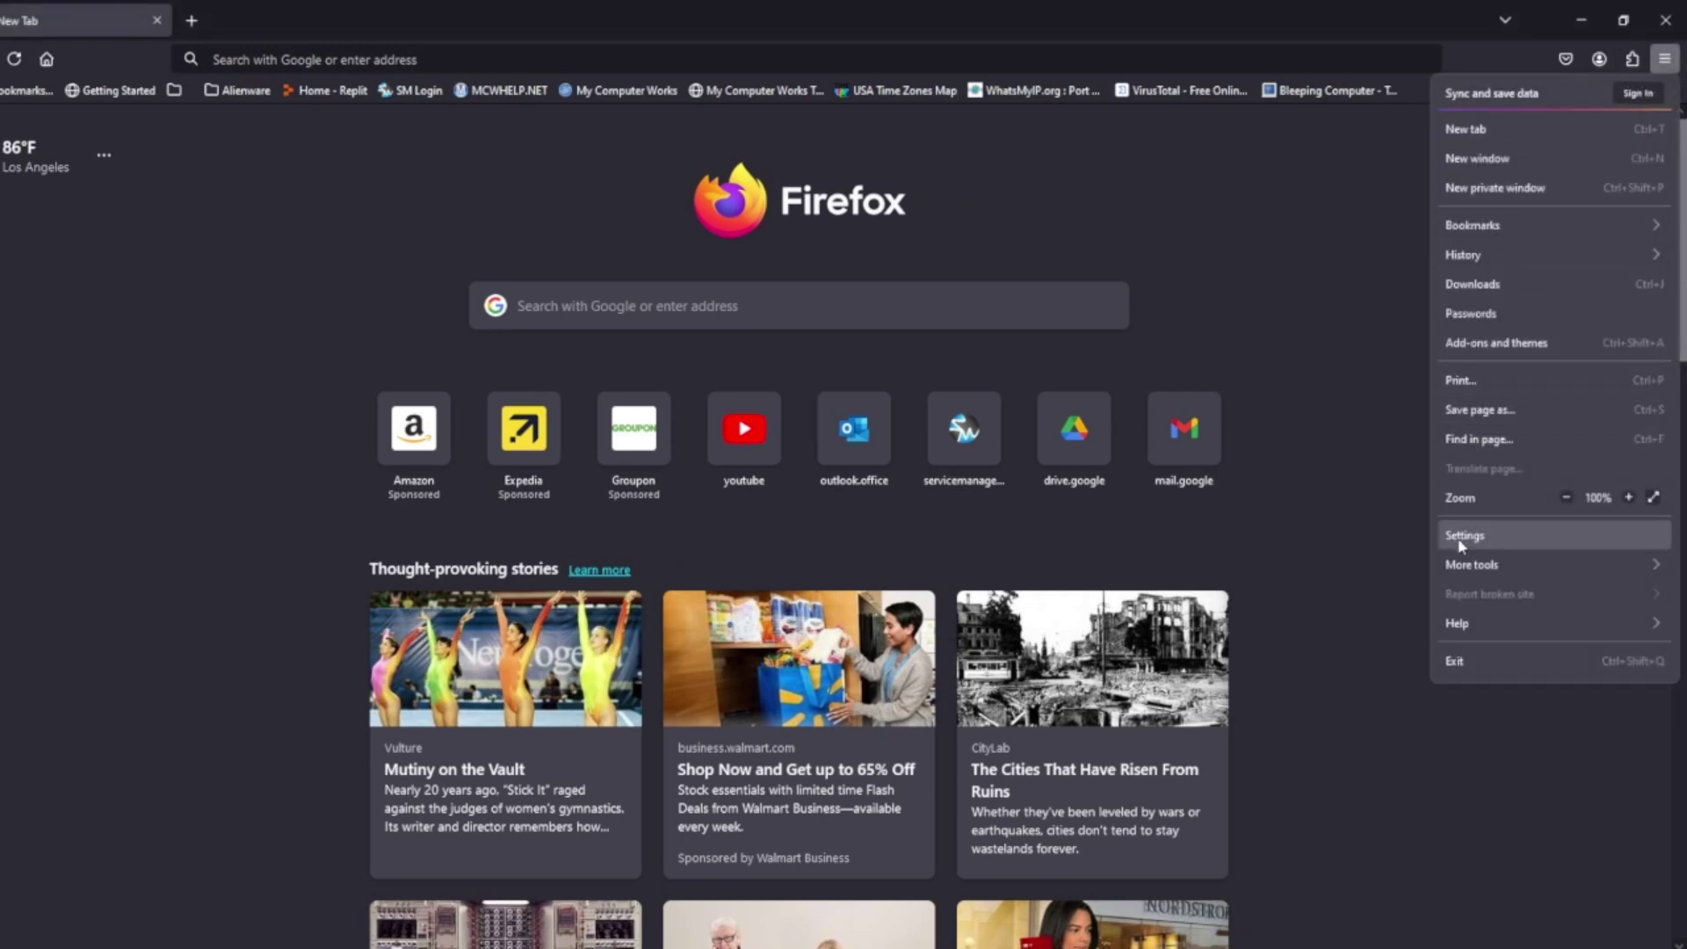
pyautogui.click(1486, 537)
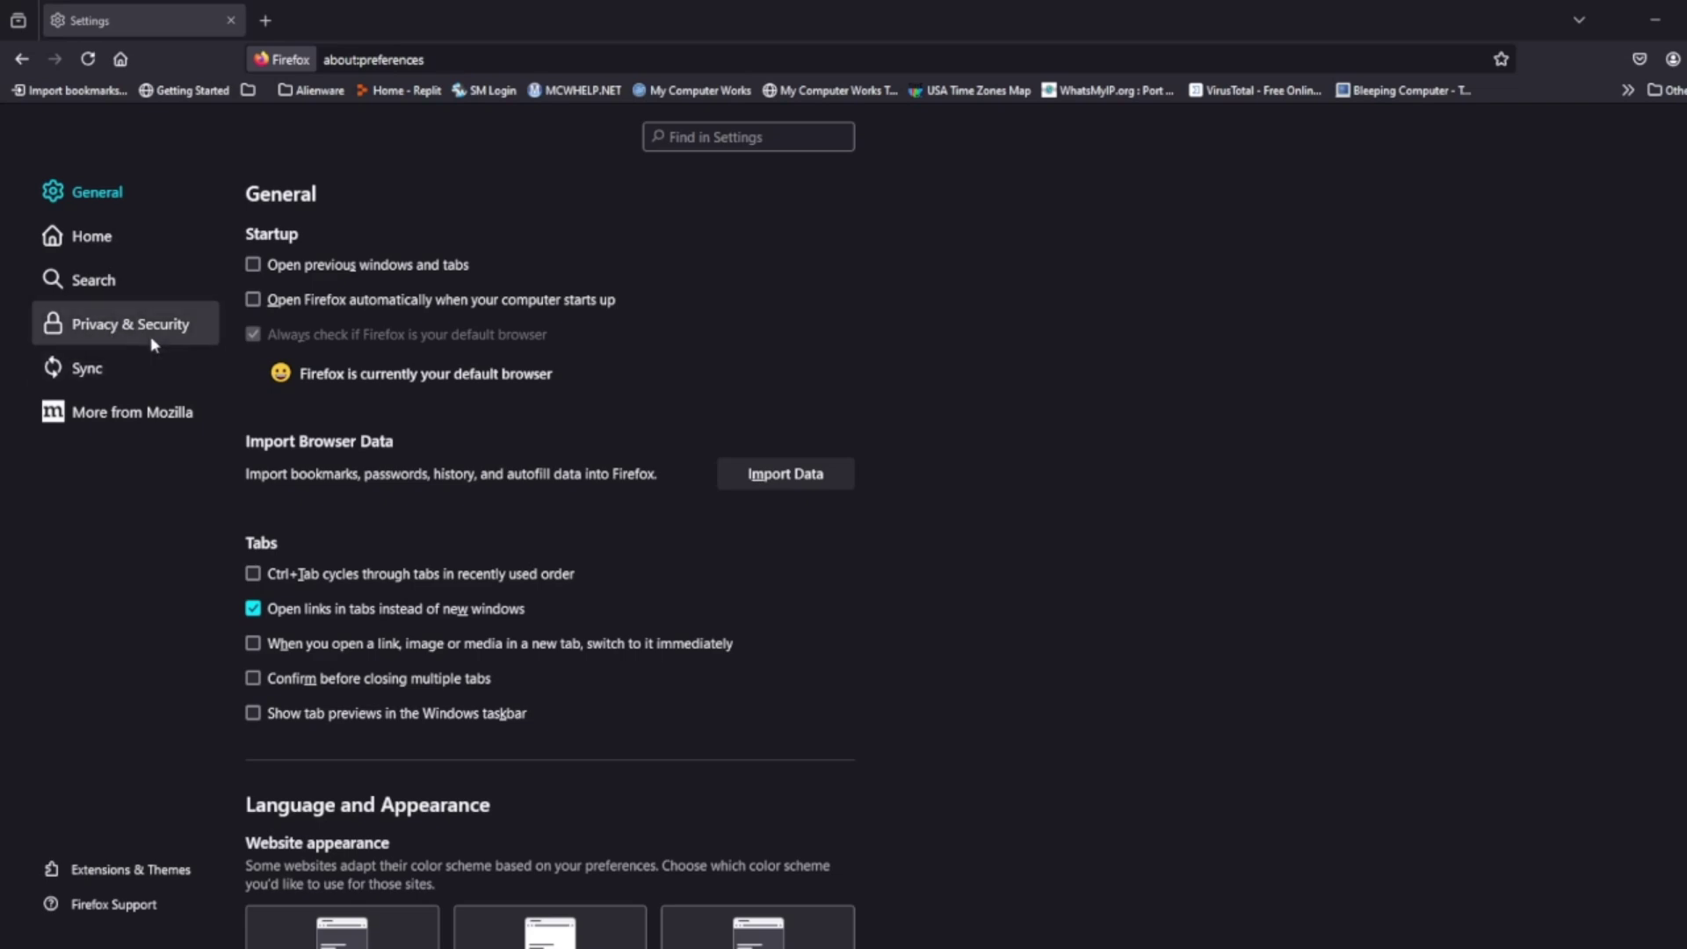
pyautogui.click(150, 335)
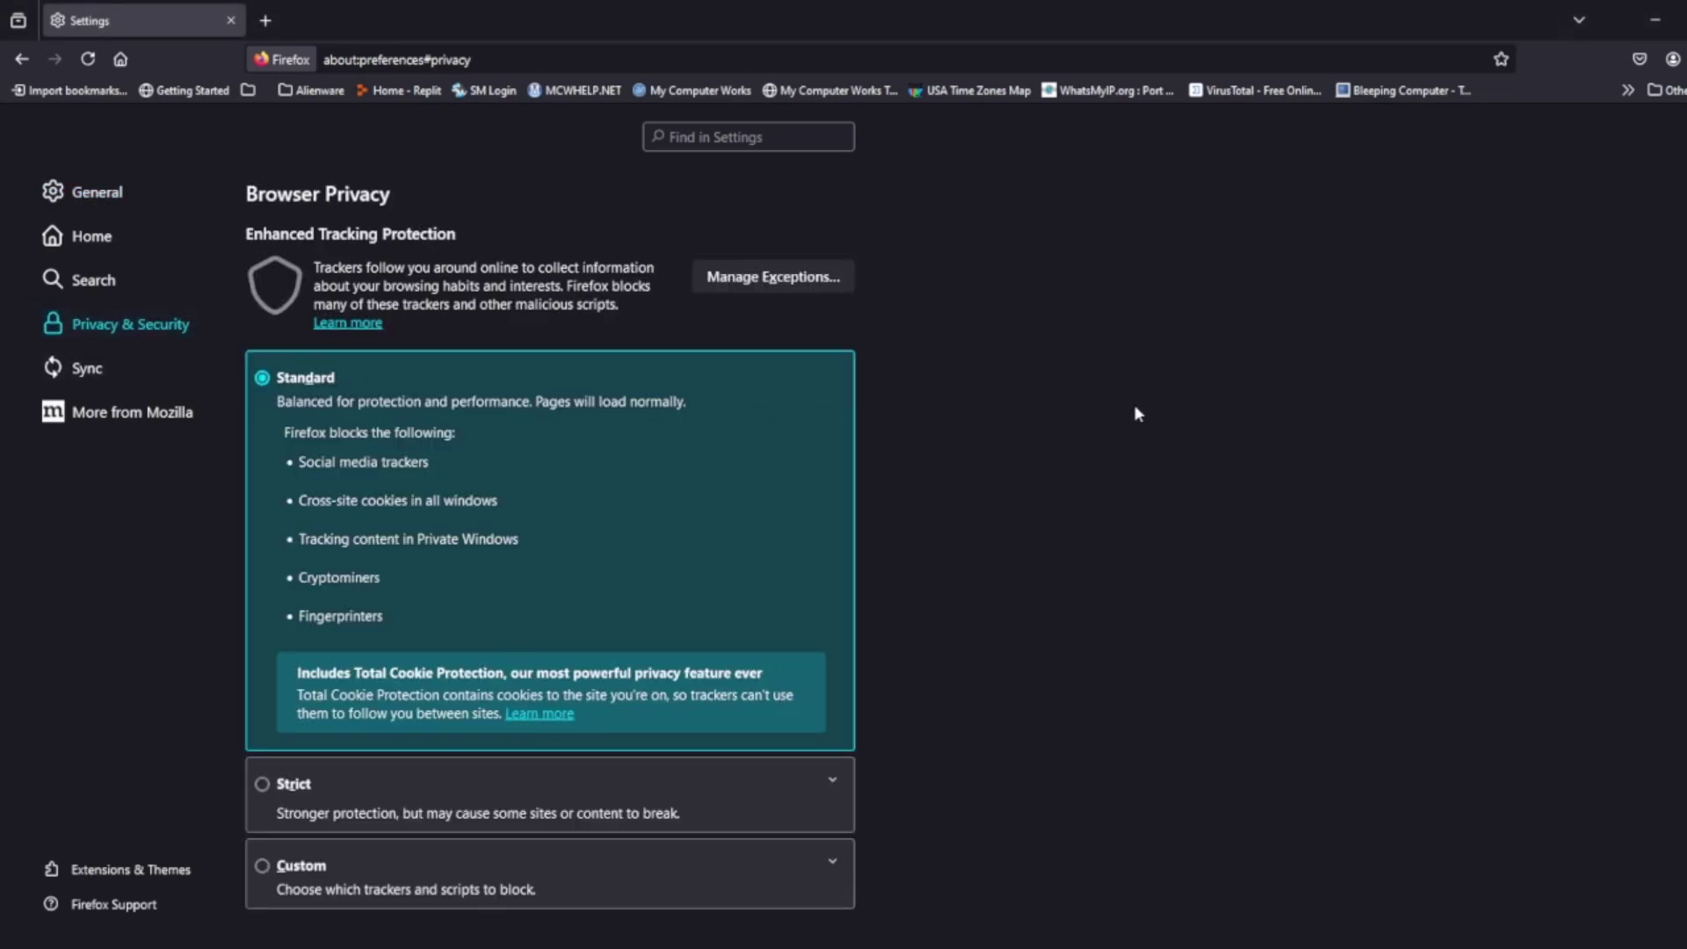
pyautogui.scroll(-6, 1136, 413)
pyautogui.scroll(-7, 1136, 414)
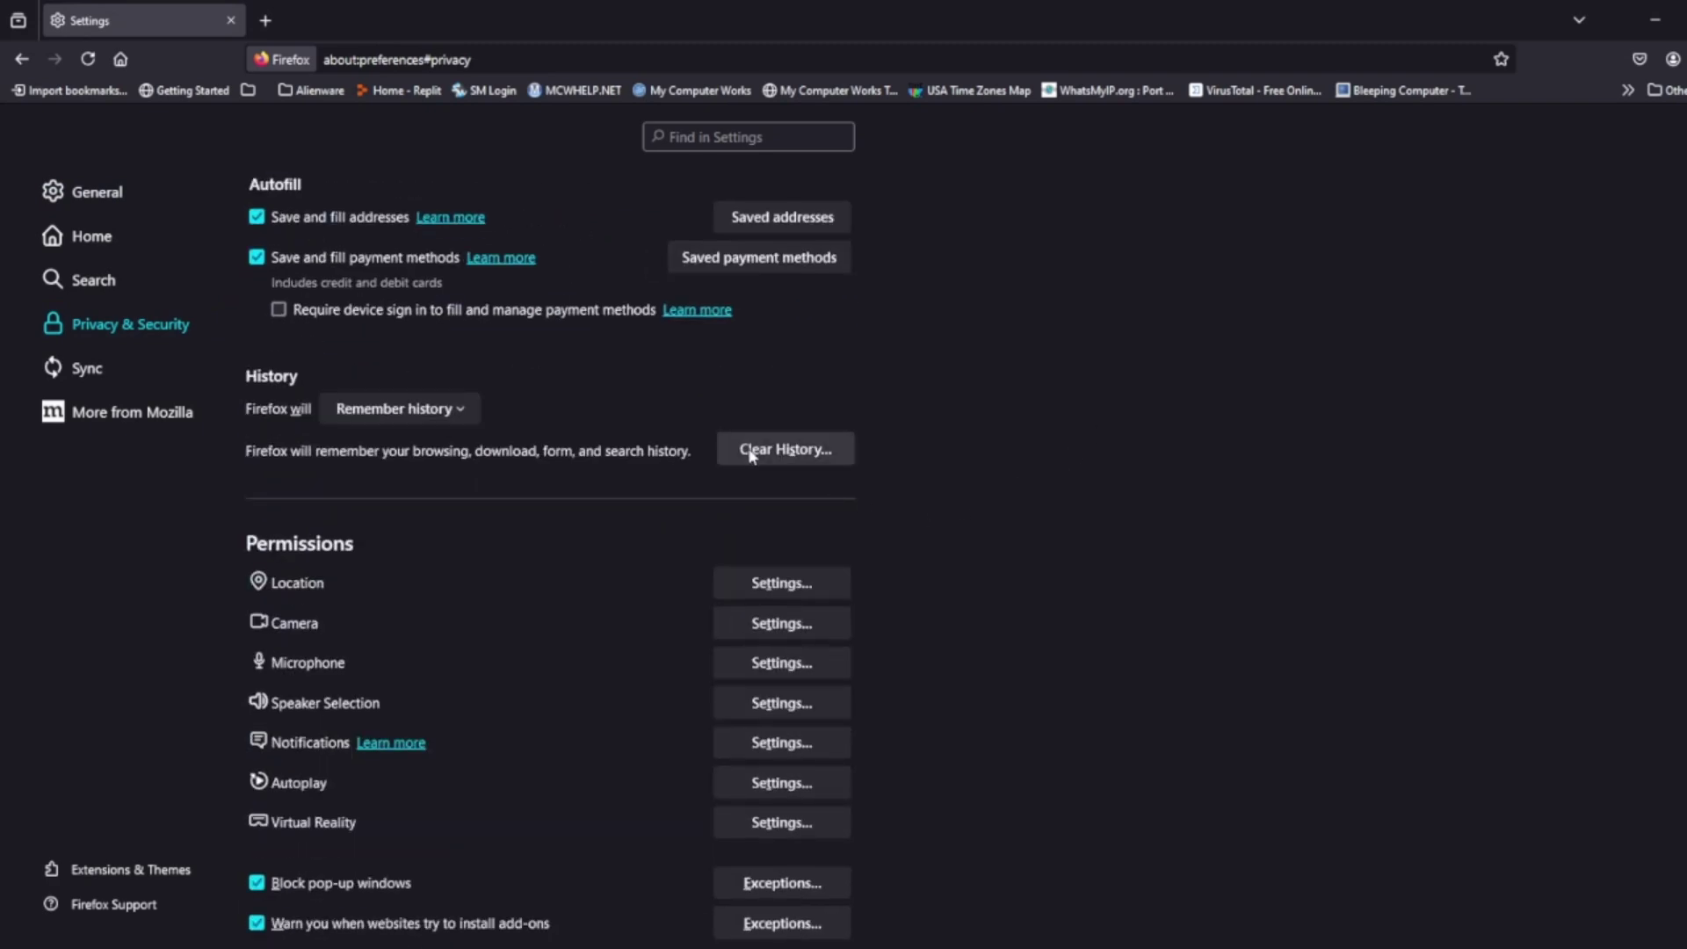
# - Clear Firefox history for Everything, leaving cookies, site data and cached files unchecked
pyautogui.click(848, 449)
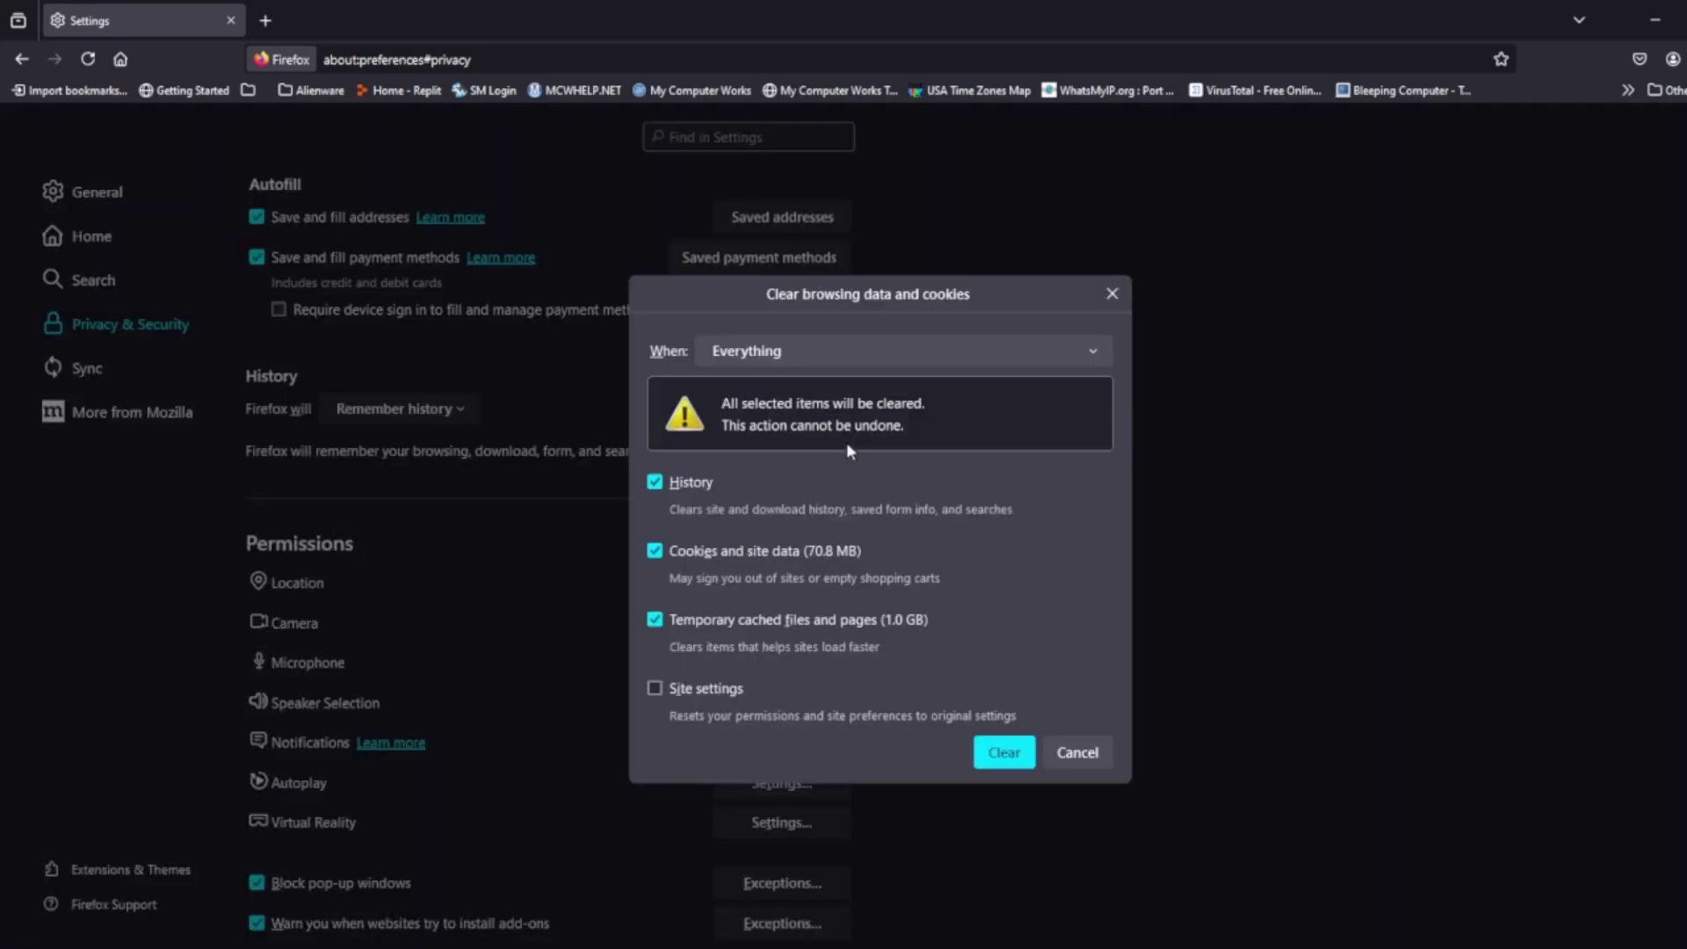
pyautogui.click(655, 555)
pyautogui.click(786, 352)
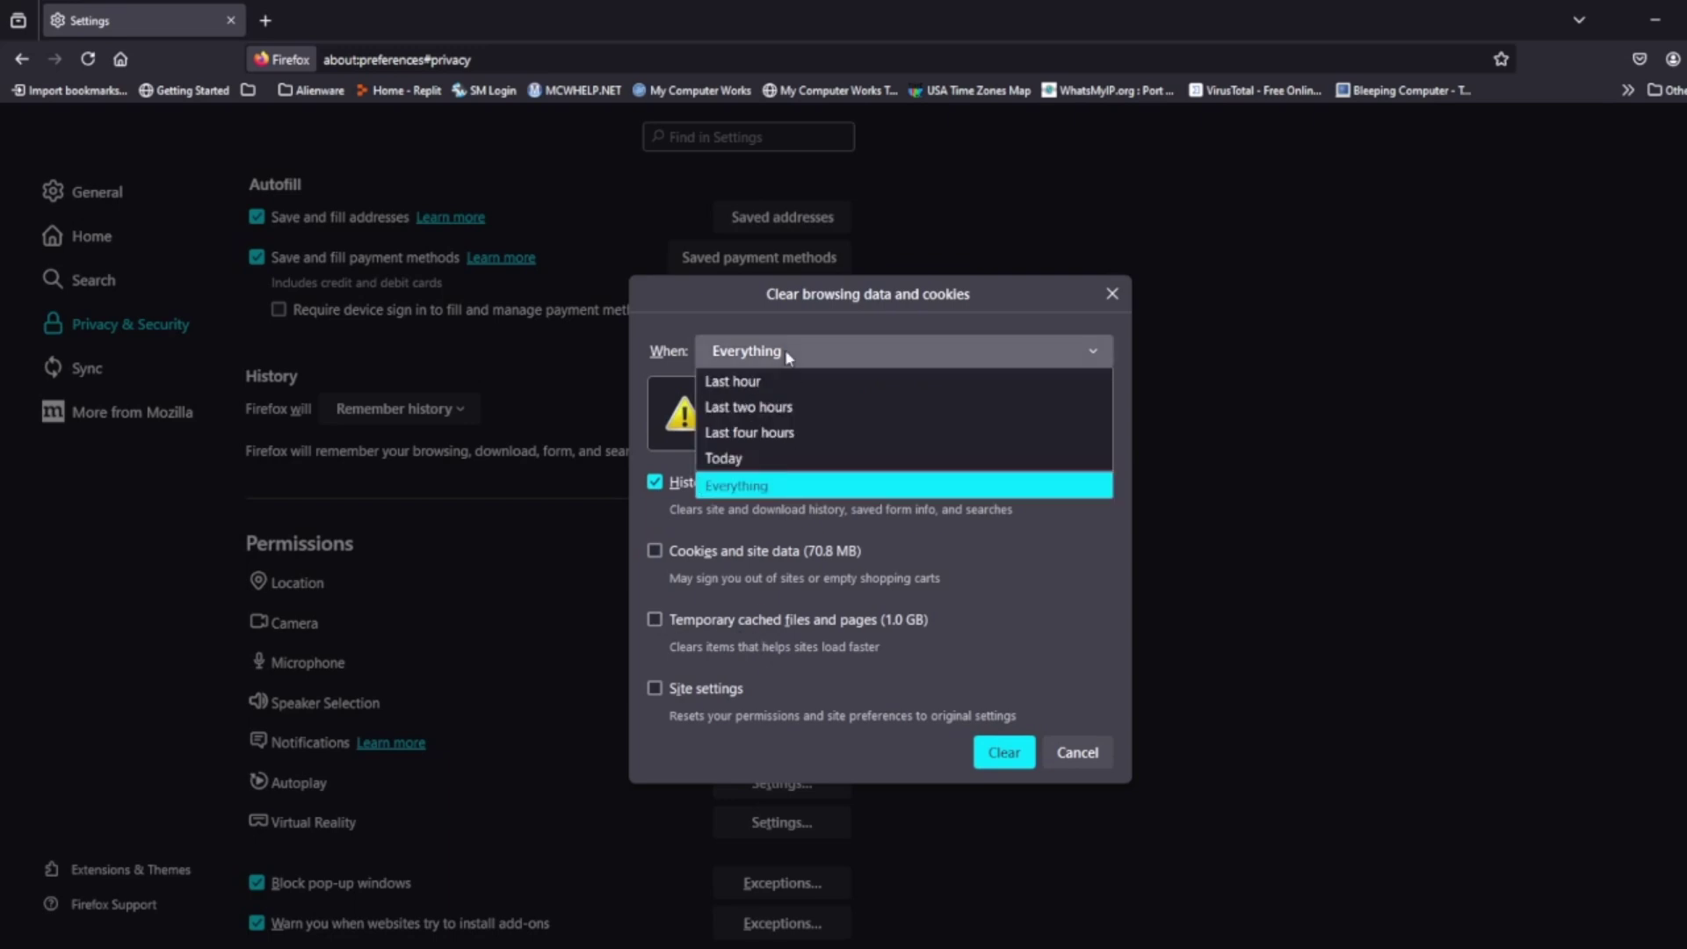
pyautogui.click(784, 350)
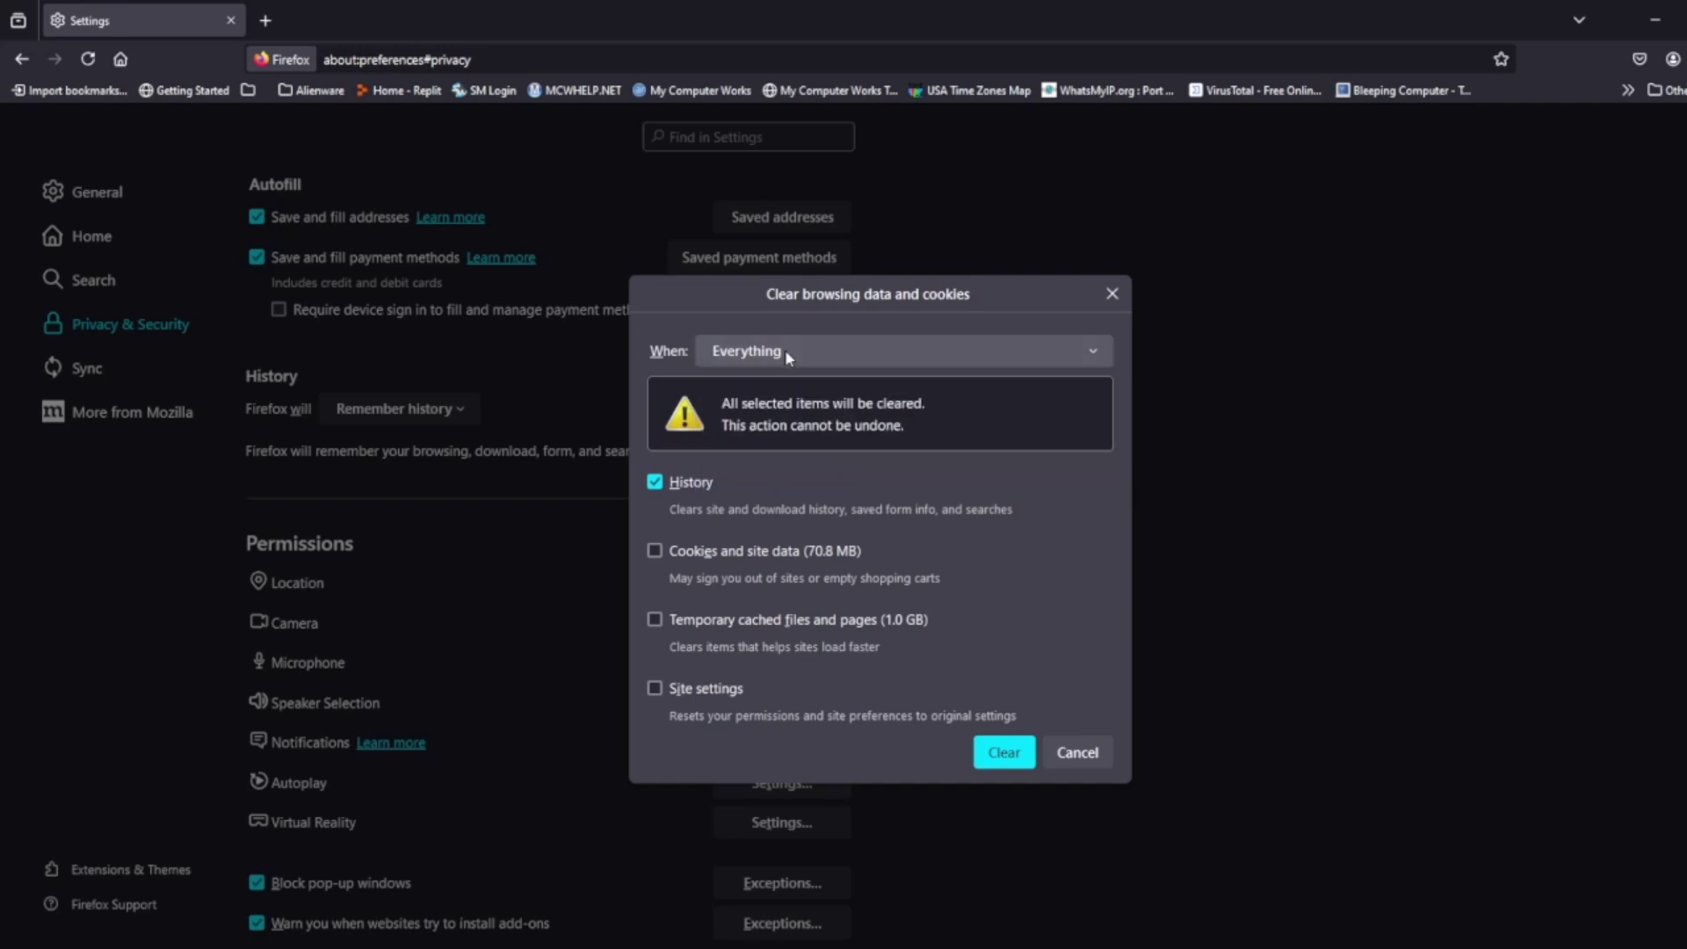
pyautogui.click(784, 349)
pyautogui.click(784, 350)
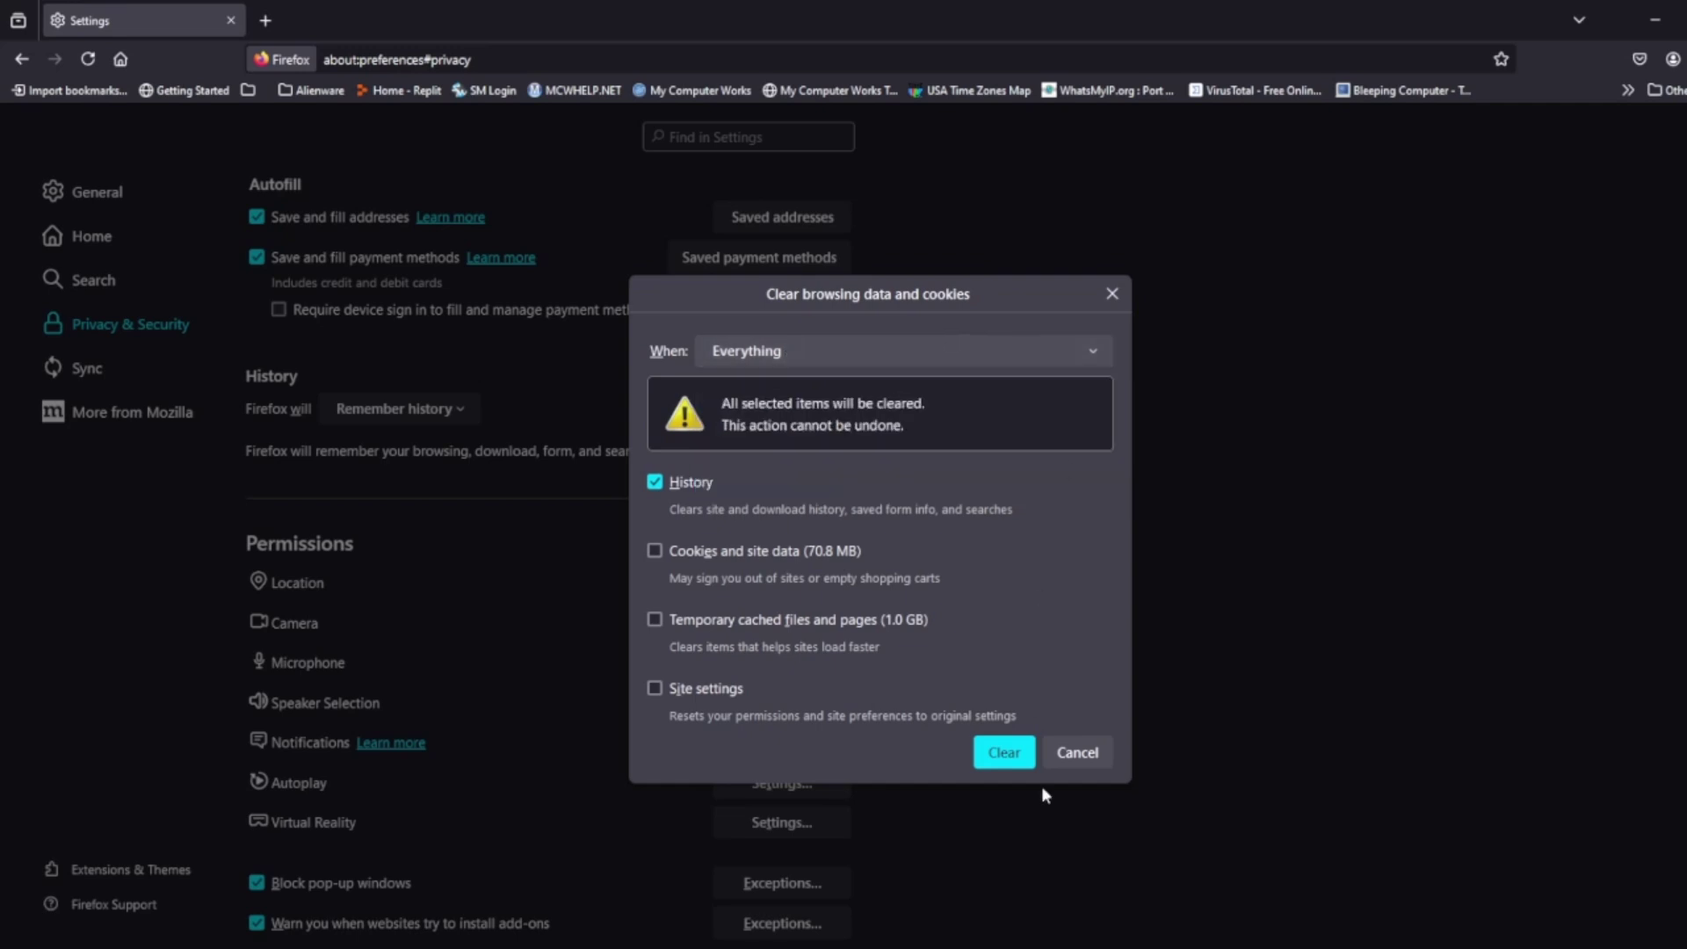
pyautogui.click(994, 756)
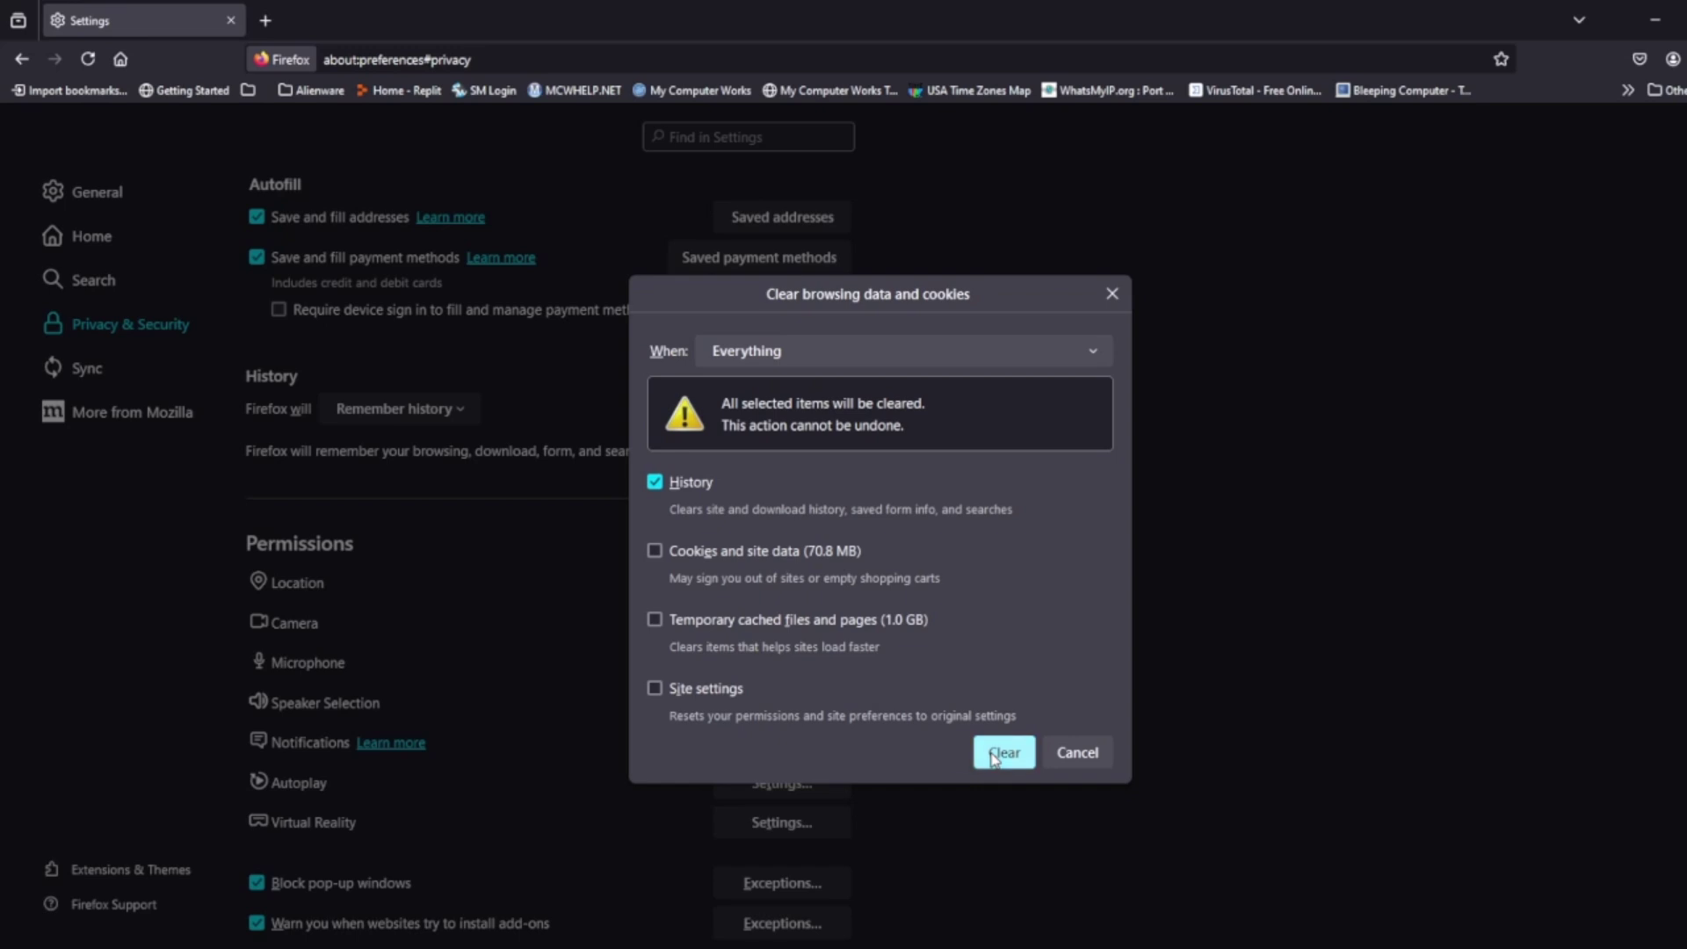